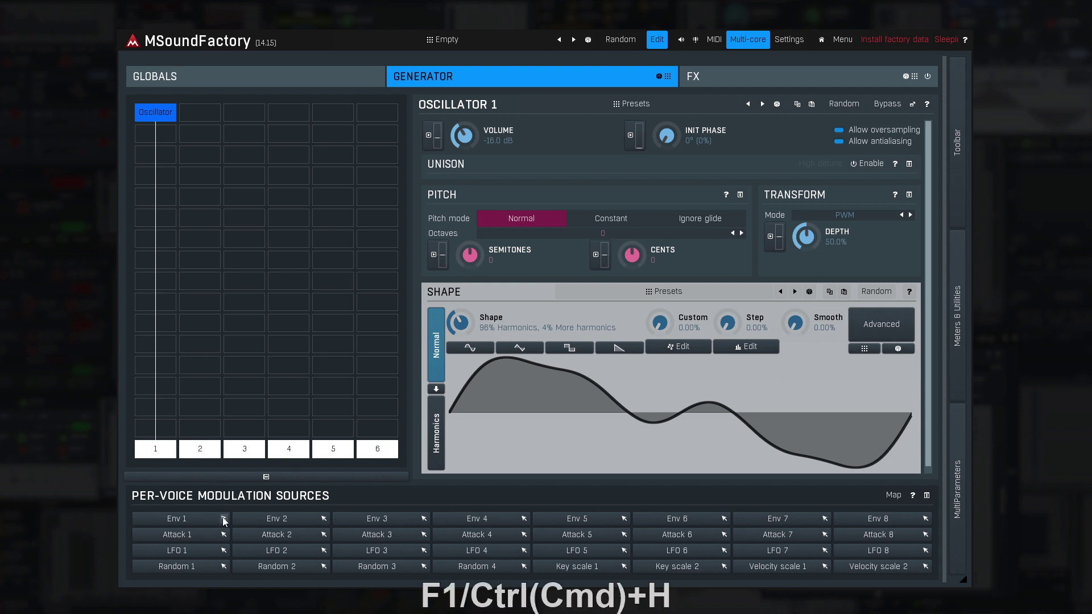
Read the help for Env 1's assignment handle and assign Env 1 to modulate Oscillator 1's semitones.
key("F1")
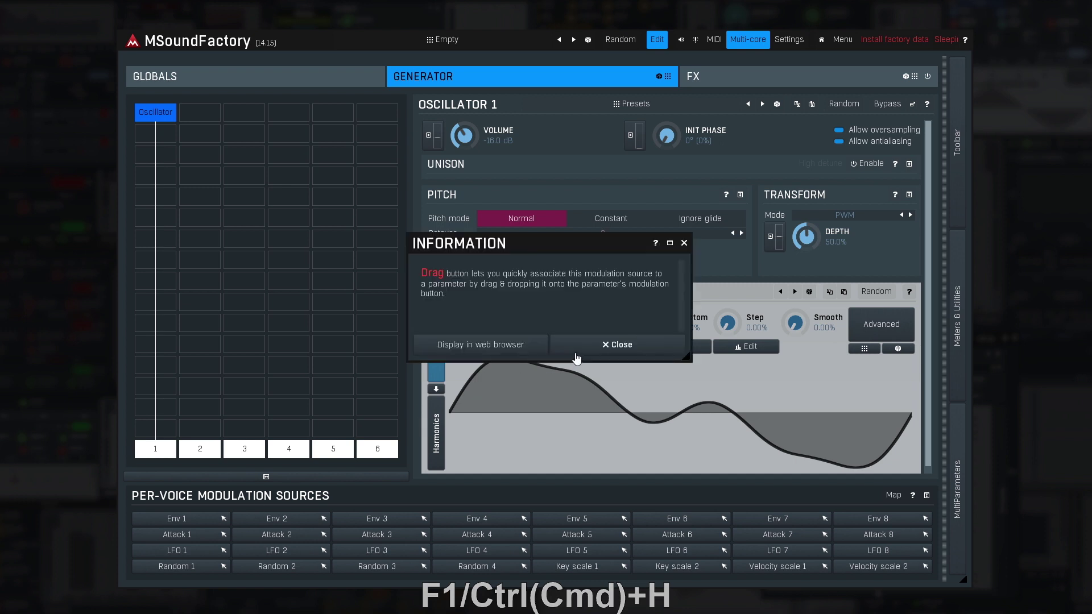
key("Escape")
left_click_drag(225, 521, 231, 517)
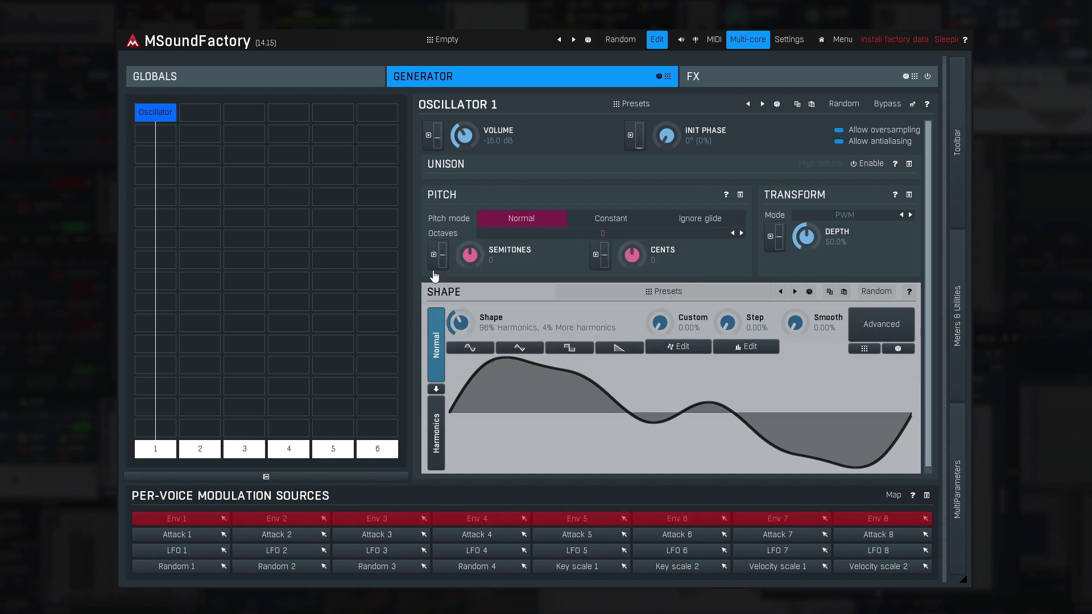
left_click_drag(434, 276, 435, 260)
Open Env 1, try a 1054 ms attack with a -100% attack curve, and restore the attack settings to their defaults.
left_click(196, 520)
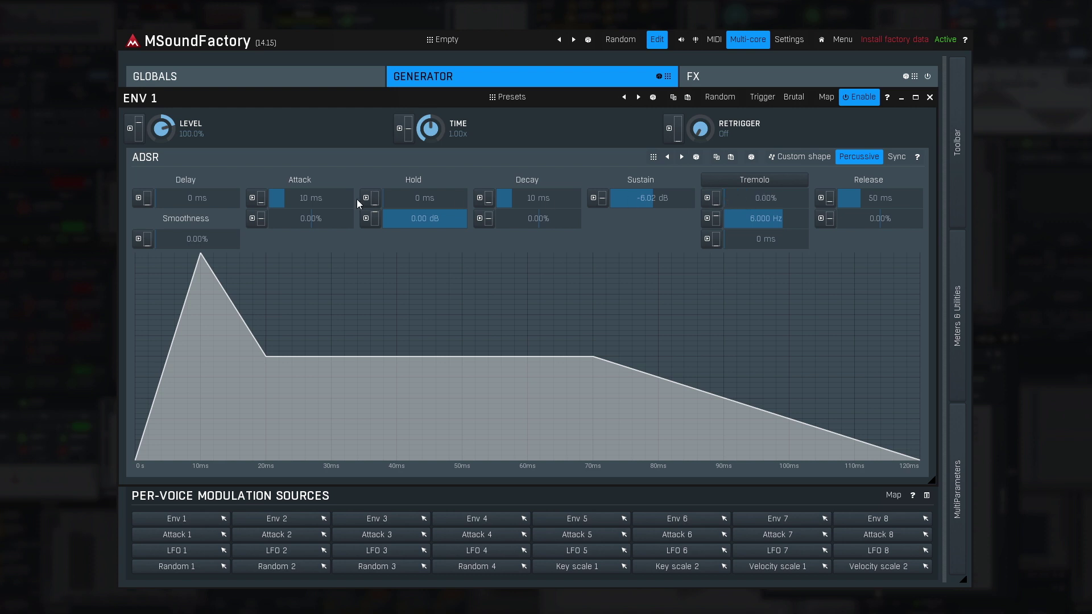
scroll(343, 199, "up", 8)
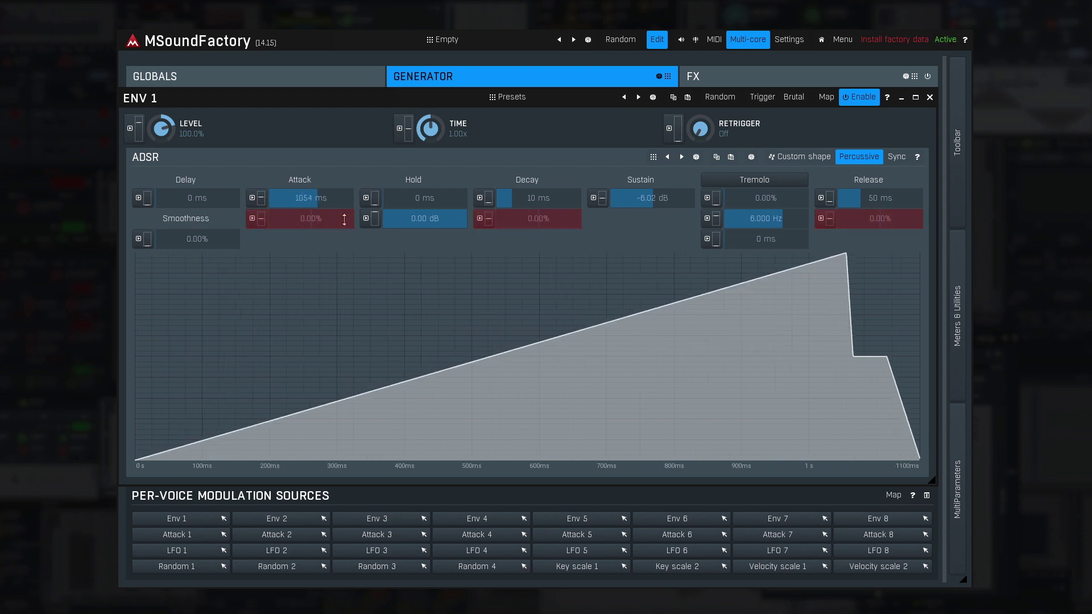
scroll(312, 219, "down", 10)
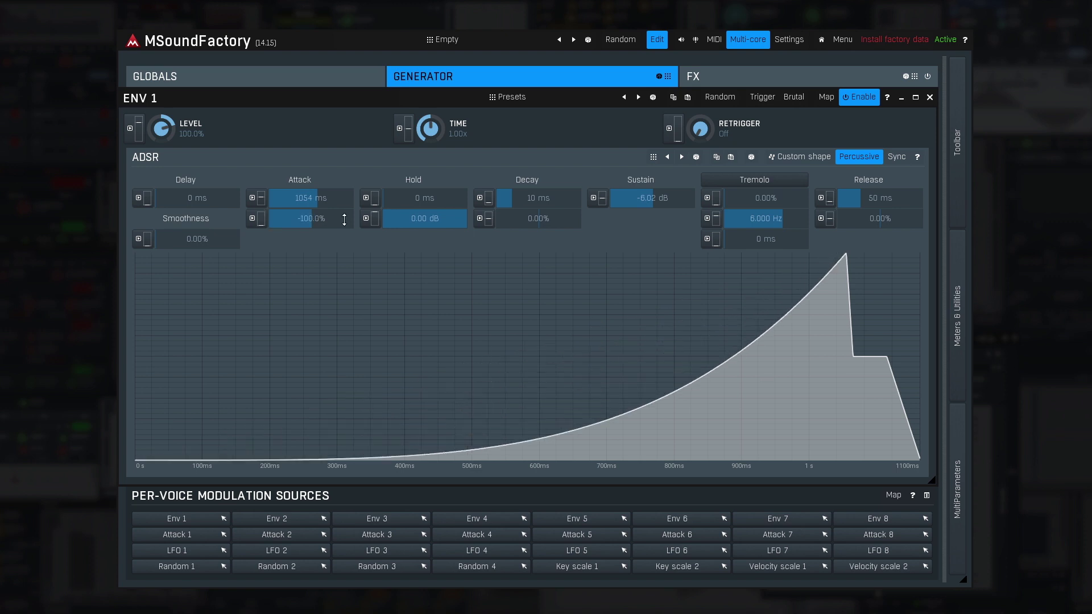
scroll(344, 220, "up", 10)
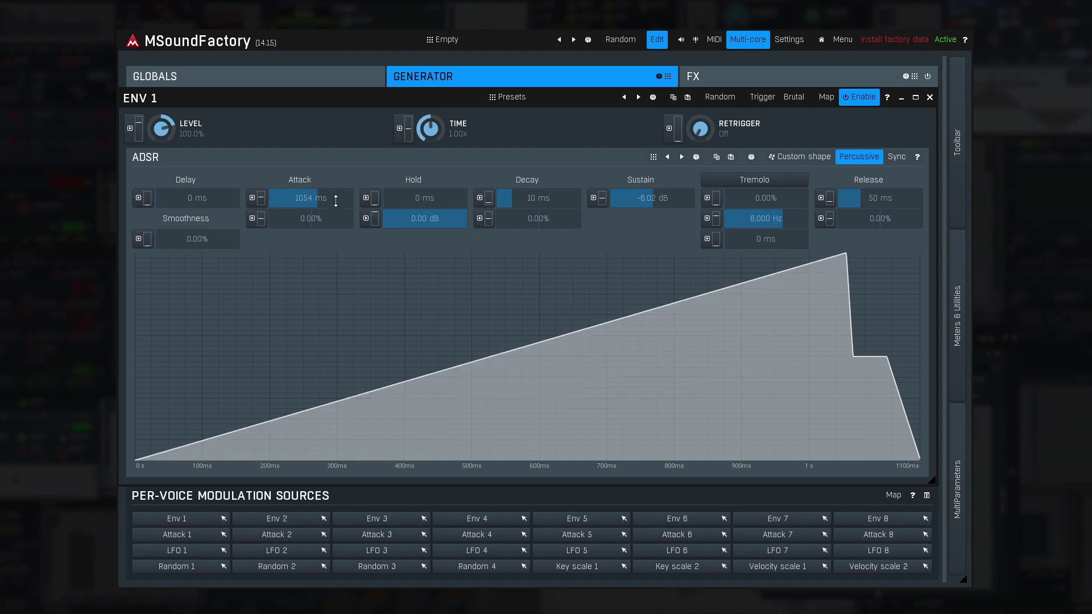
double_click(335, 201)
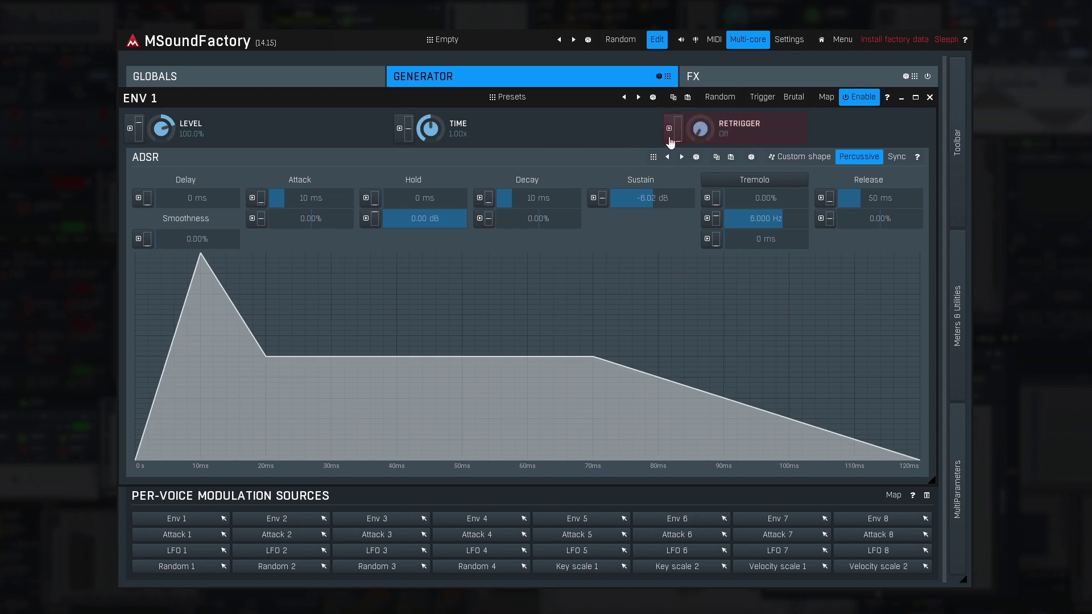
Modulate Env 1's retrigger parameter with LFO 1 and close its modulation settings.
left_click(670, 138)
left_click(399, 188)
left_click(737, 237)
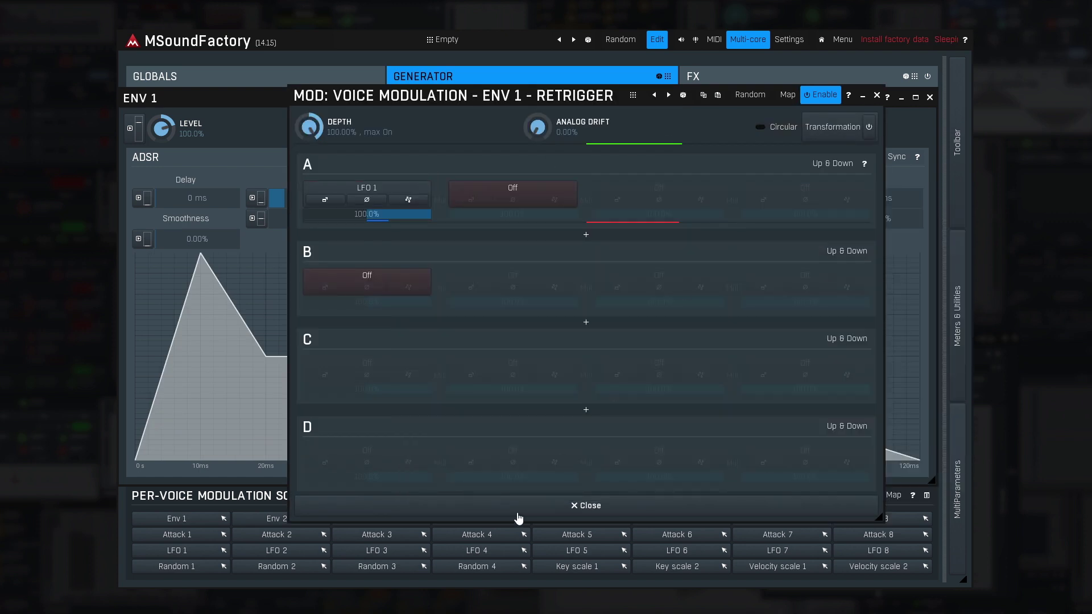
left_click(517, 515)
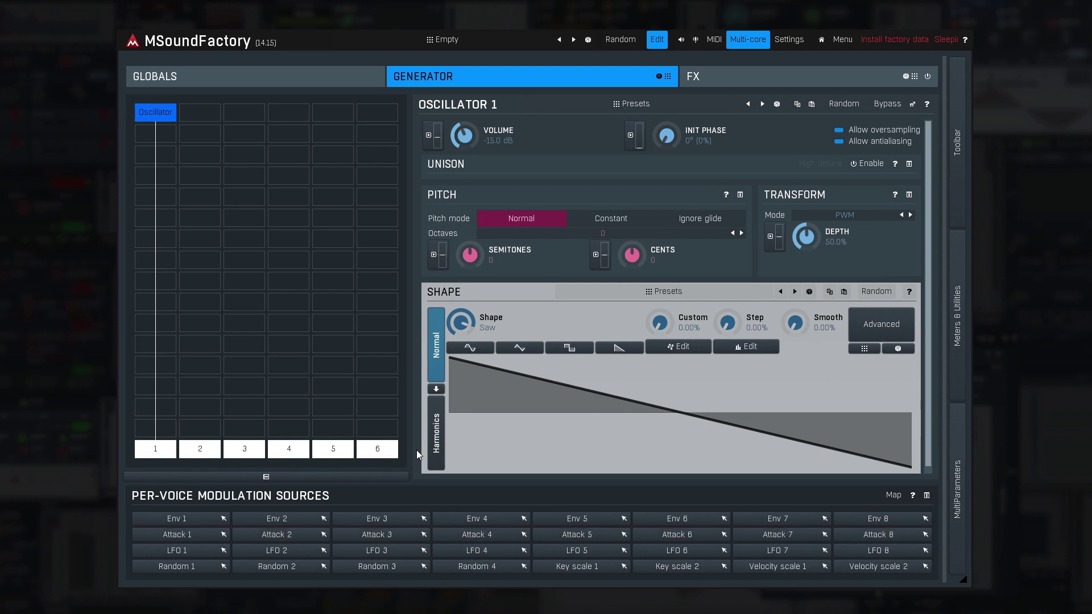
Open Attack 1, add three envelope points at about 40%, 72% and 56%, and curve the two segments between them.
left_click(186, 537)
left_click(293, 351)
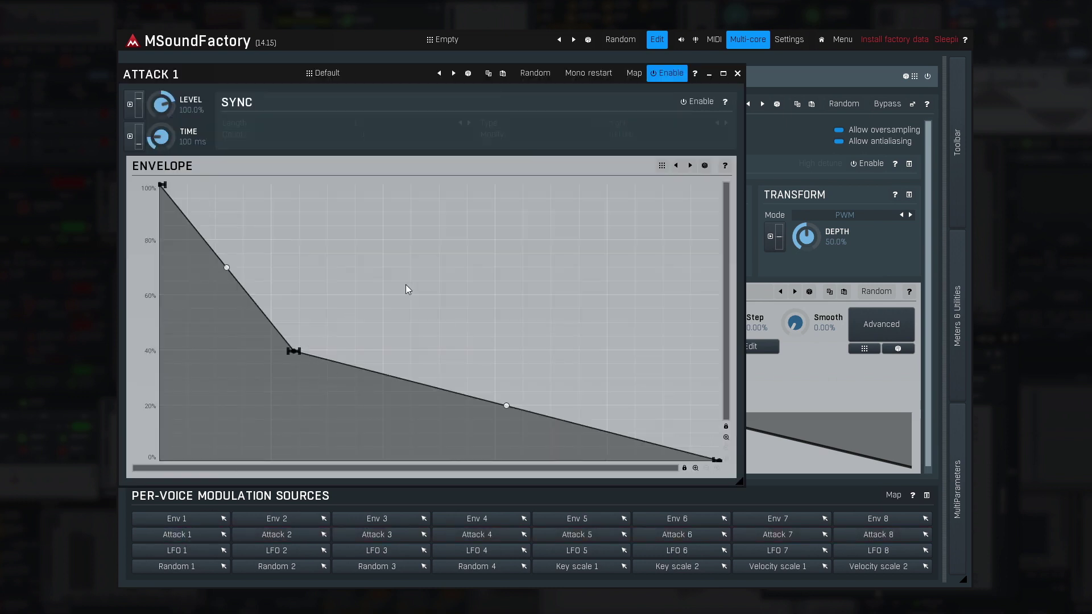
left_click(454, 262)
left_click(603, 306)
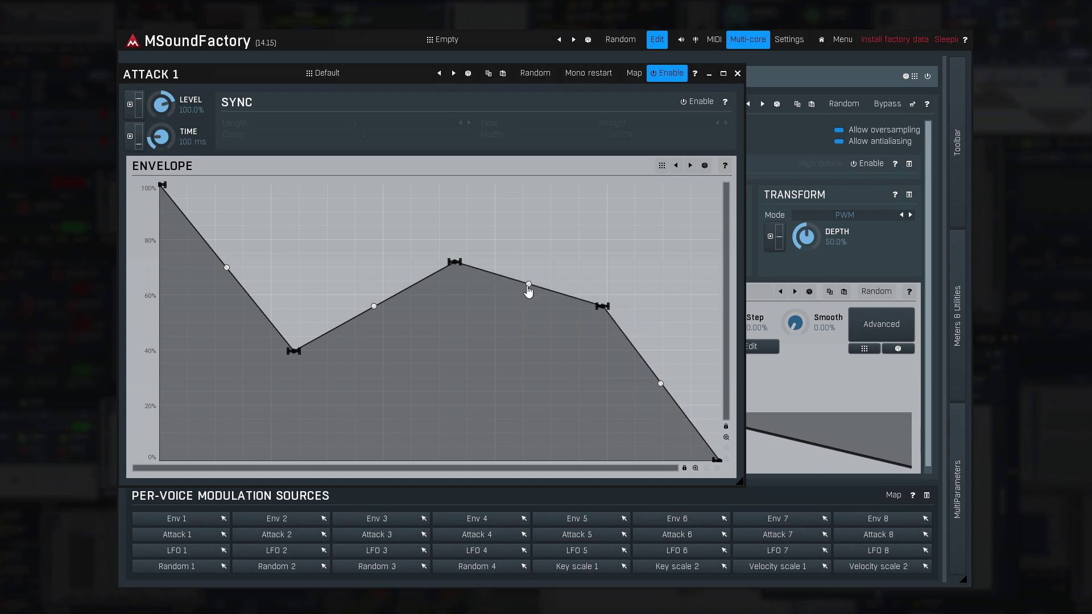
left_click_drag(528, 285, 500, 391)
left_click_drag(373, 312, 352, 223)
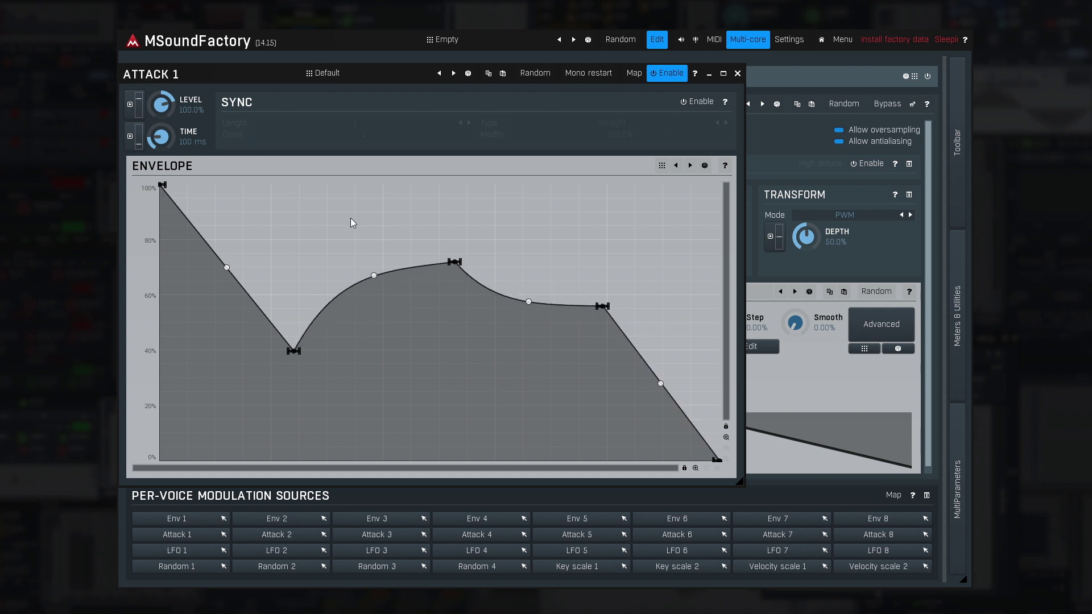
Assign modulation to Oscillator 1's transform depth and set its transform mode to ASync.
left_click(770, 240)
left_click(843, 216)
left_click(877, 310)
Try the Attack 1 and Attack 2 presets in turn on the Attack 1 source, ending on Attack 2, and close it.
left_click(454, 74)
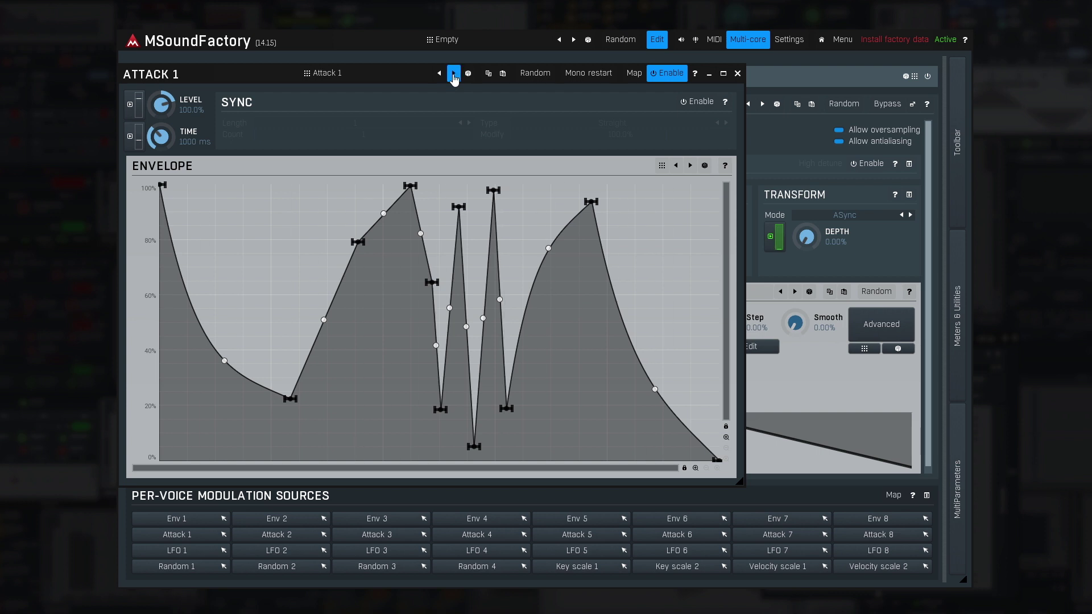
left_click(454, 74)
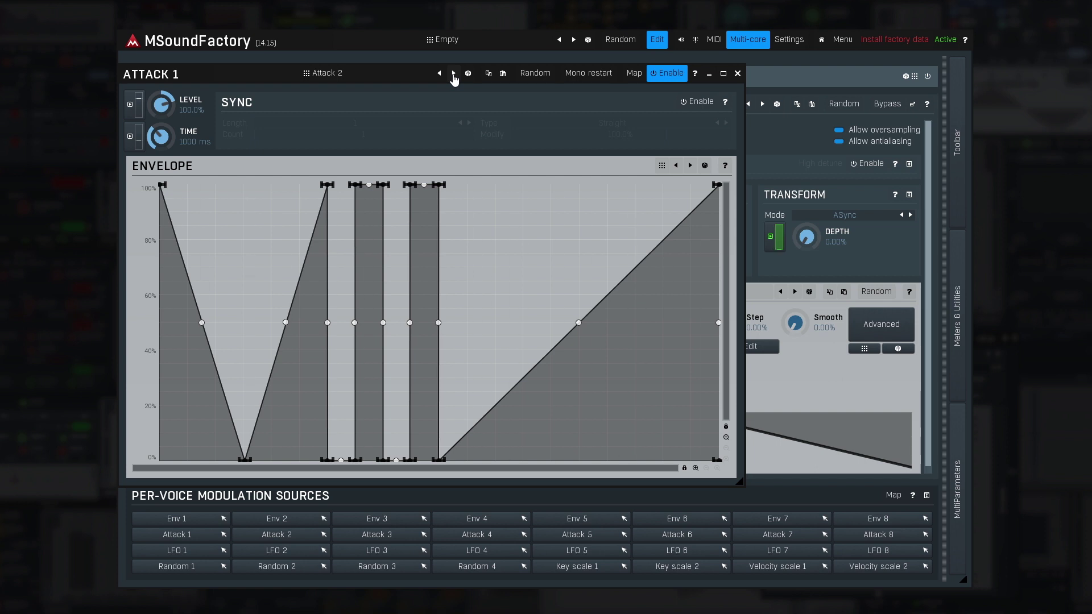
key("Escape")
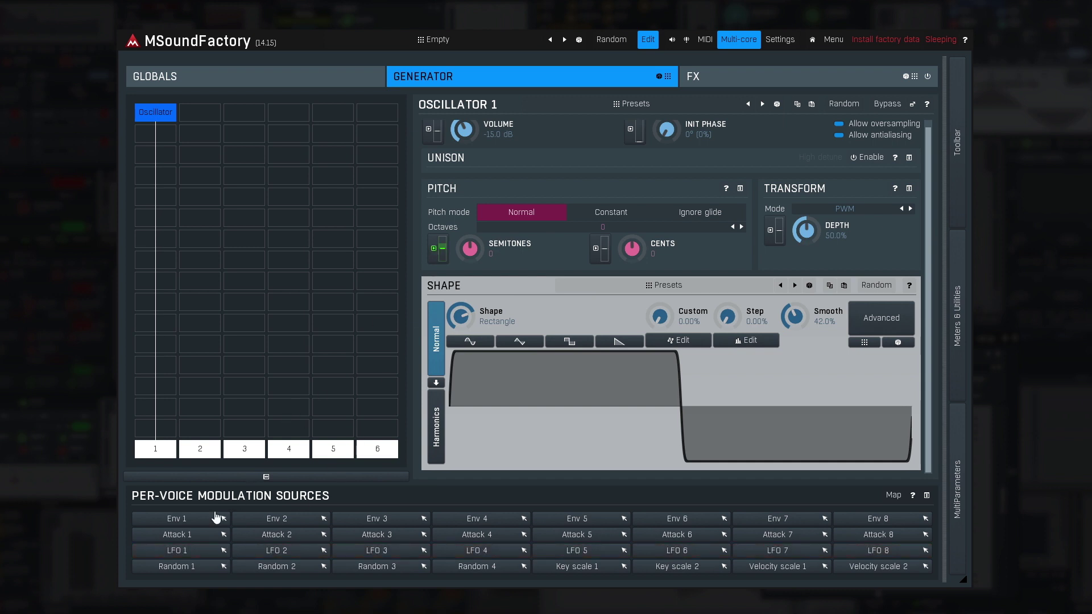
Open LFO 1, sweep through its waveform shapes, and set the shape to Rectangle.
left_click(177, 550)
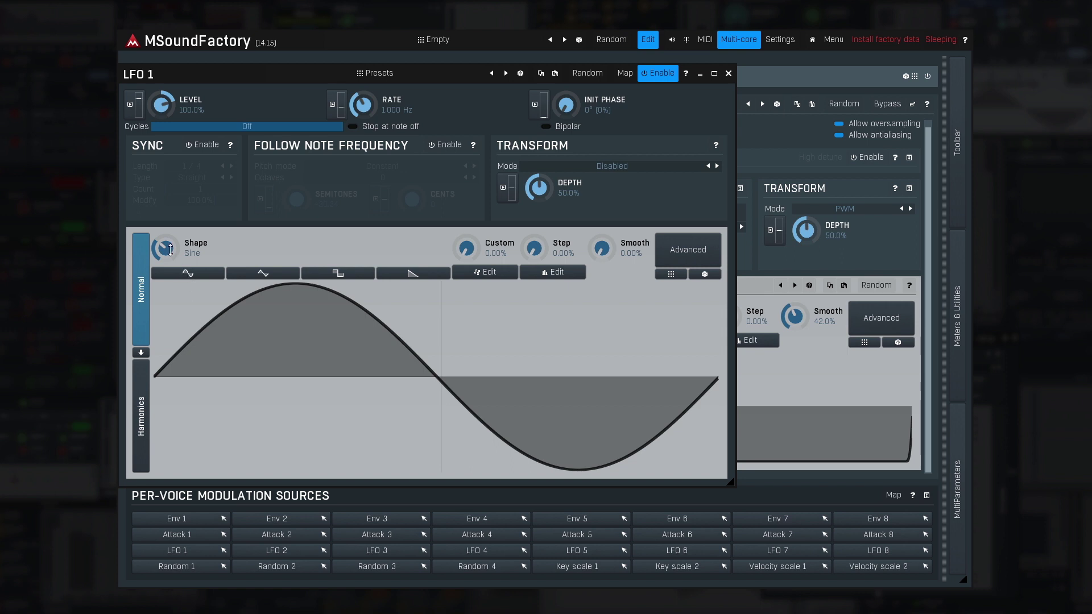
left_click_drag(170, 249, 170, 208)
left_click(336, 274)
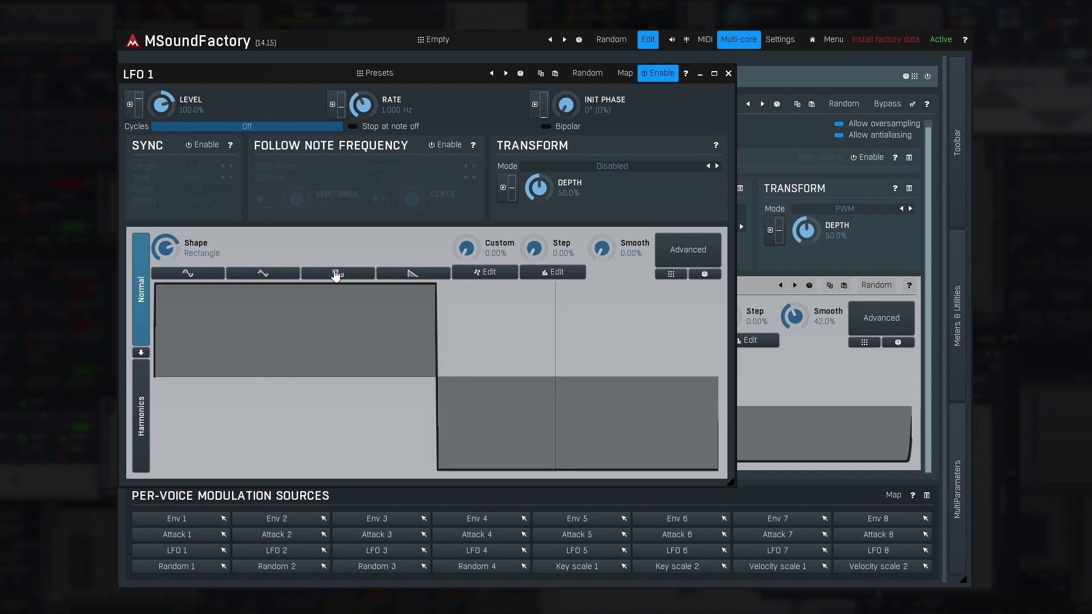
Set LFO 1's Custom amount to 83.2%, Step to 71.6% and Smooth to 100%.
left_click_drag(466, 249, 465, 211)
left_click_drag(534, 248, 535, 217)
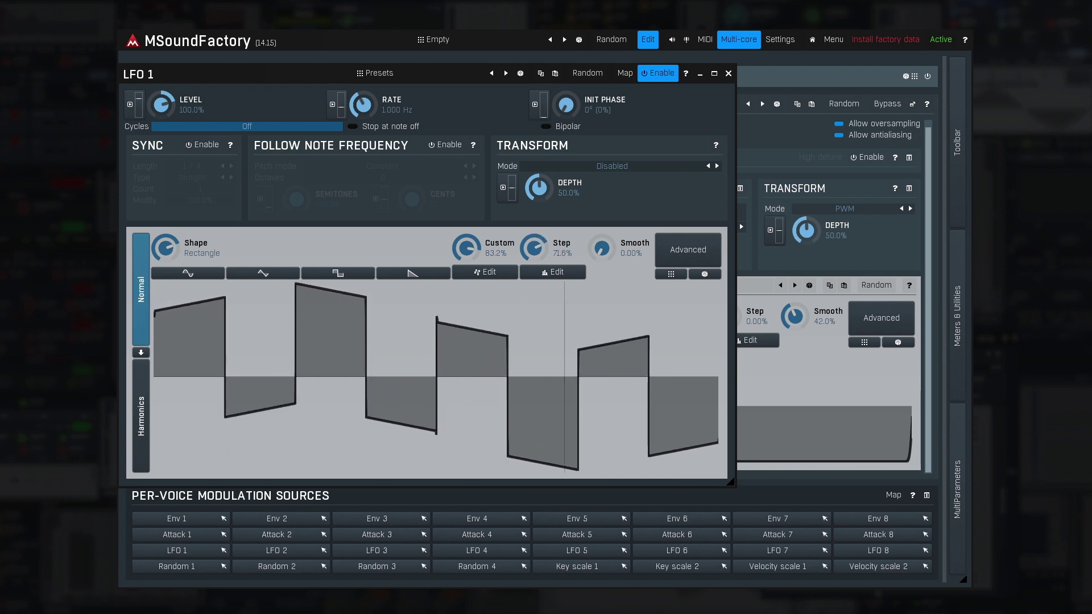
left_click_drag(602, 248, 602, 197)
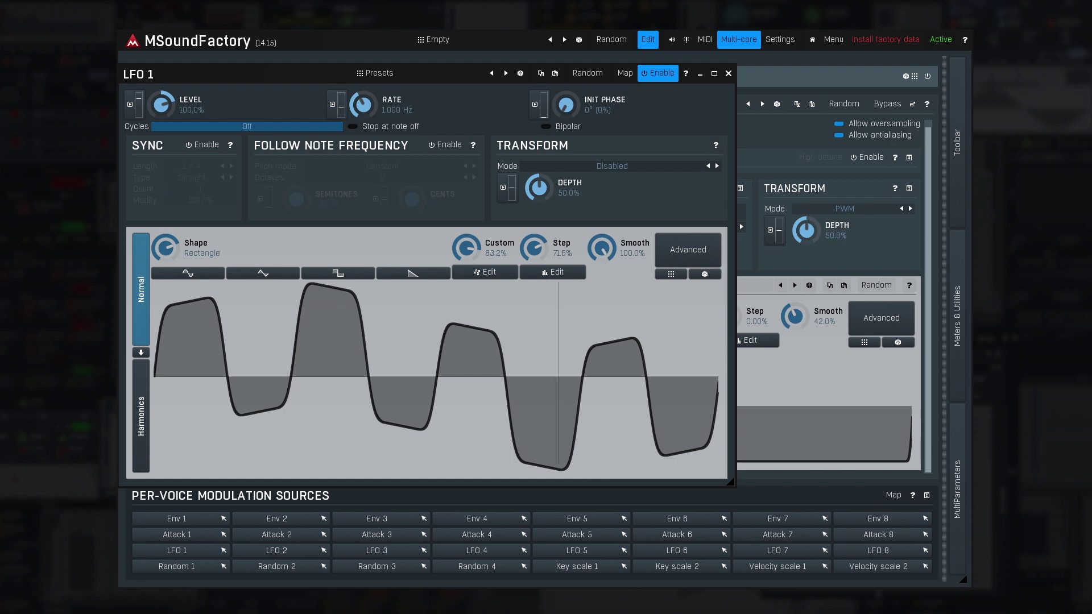
Reapply the Rectangle shape to LFO 1 and set its transform to PWM with a depth of 92%.
left_click(341, 274)
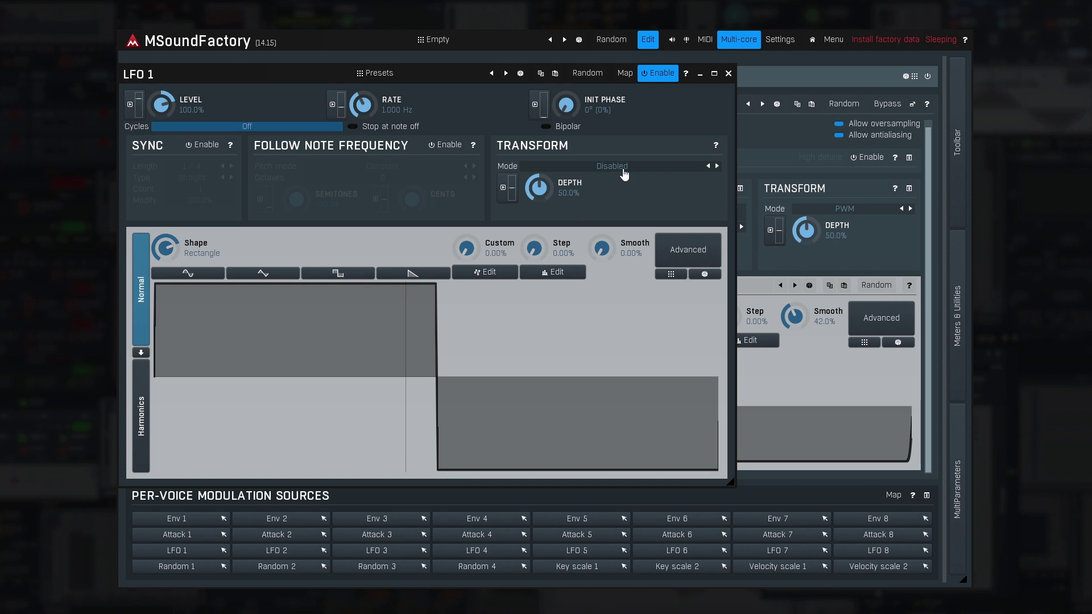
left_click(624, 175)
left_click(638, 193)
left_click_drag(539, 188, 538, 147)
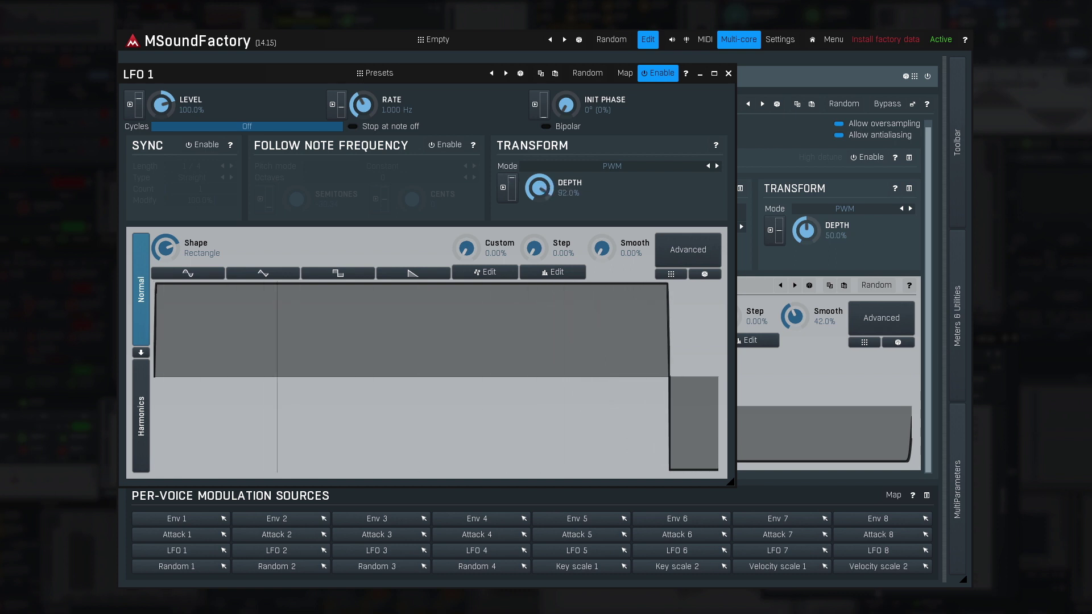
Set LFO 1's shape to 4% More harmonics, 96% Disharmonics and lower its PWM depth to 5.2%.
left_click_drag(165, 248, 165, 232)
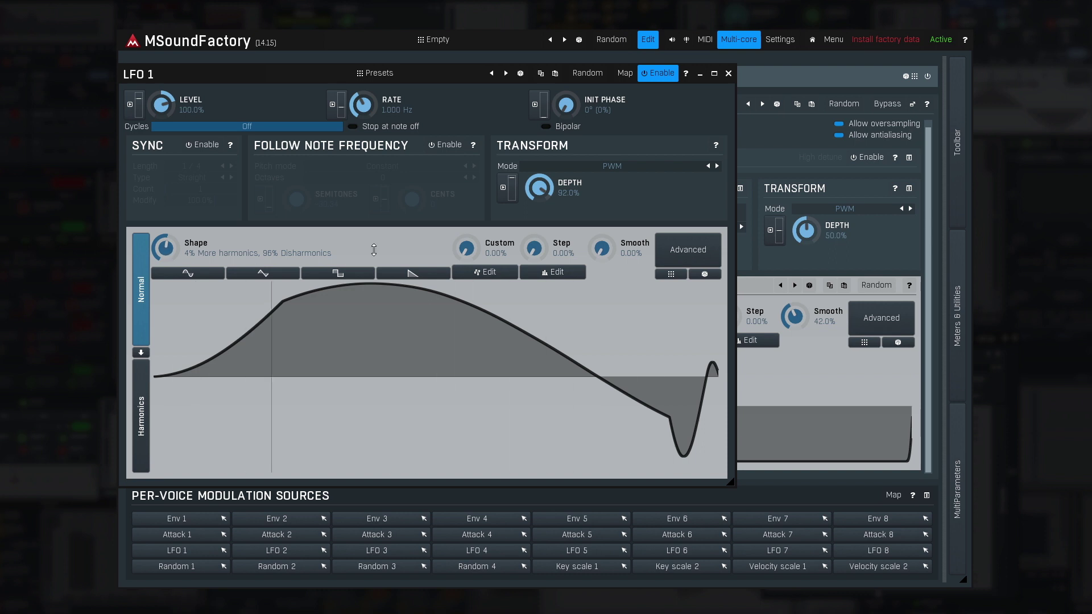
left_click_drag(546, 191, 546, 257)
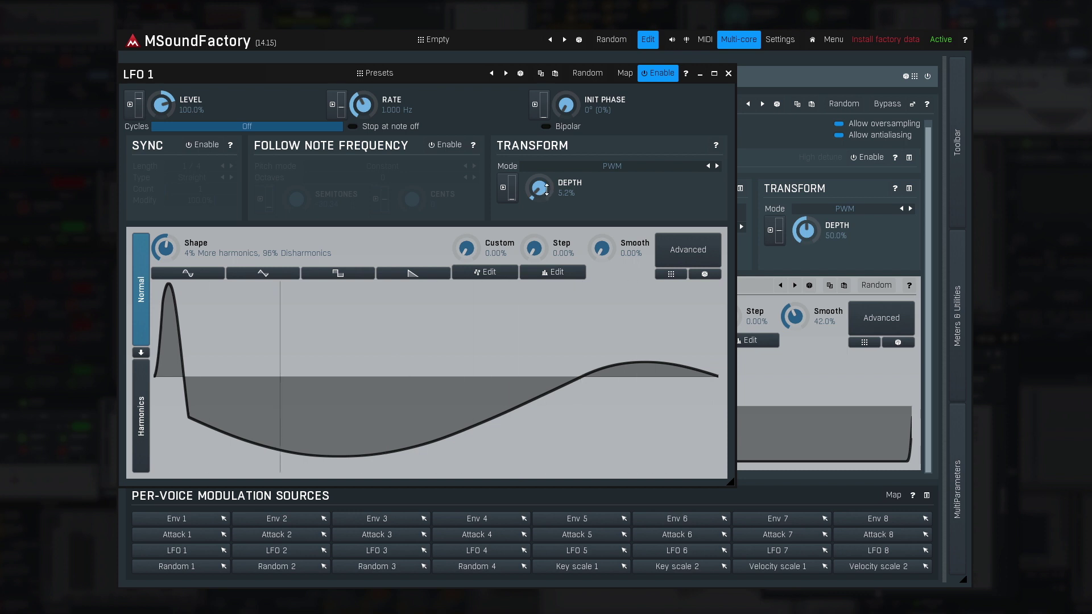
Switch LFO 1's transform mode to Sync (windowed) and set its depth to 100%.
left_click(661, 166)
left_click(687, 252)
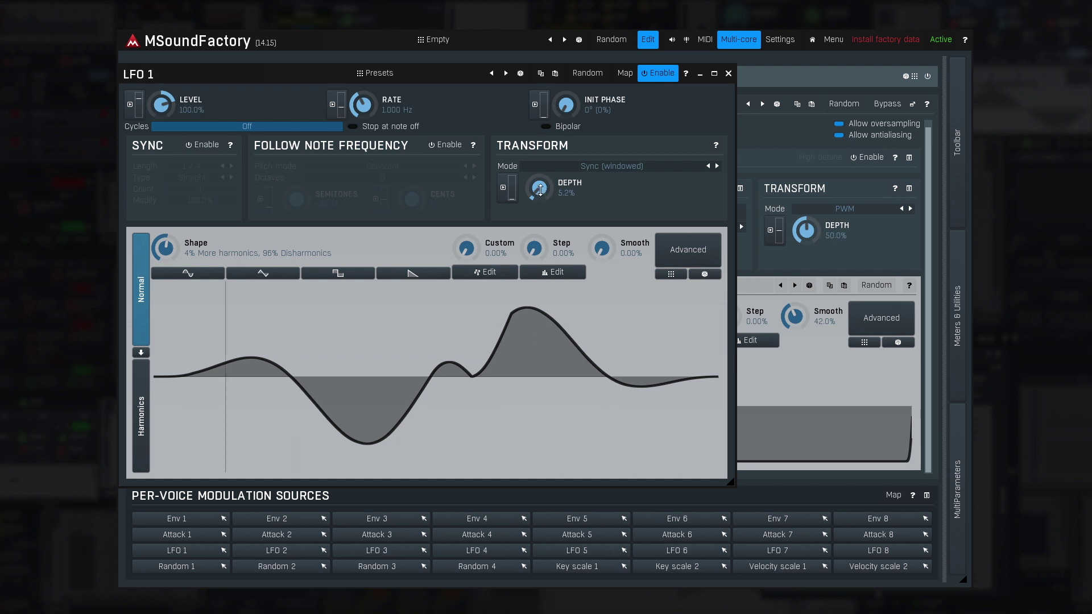
left_click_drag(538, 189, 538, 115)
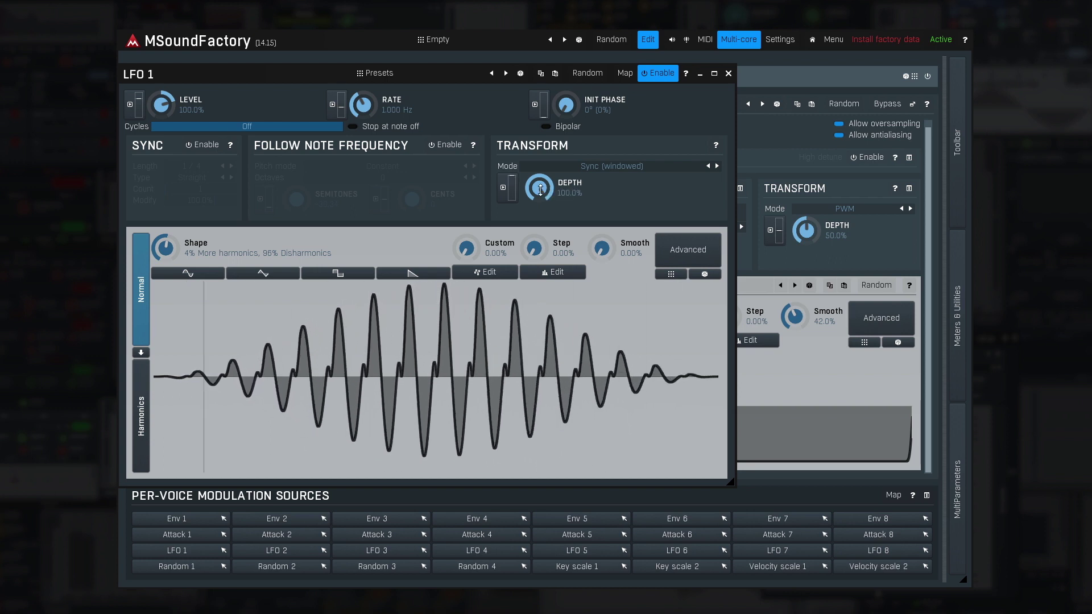
Switch LFO 1's transform mode to ASync and set its depth to 2%.
left_click(583, 171)
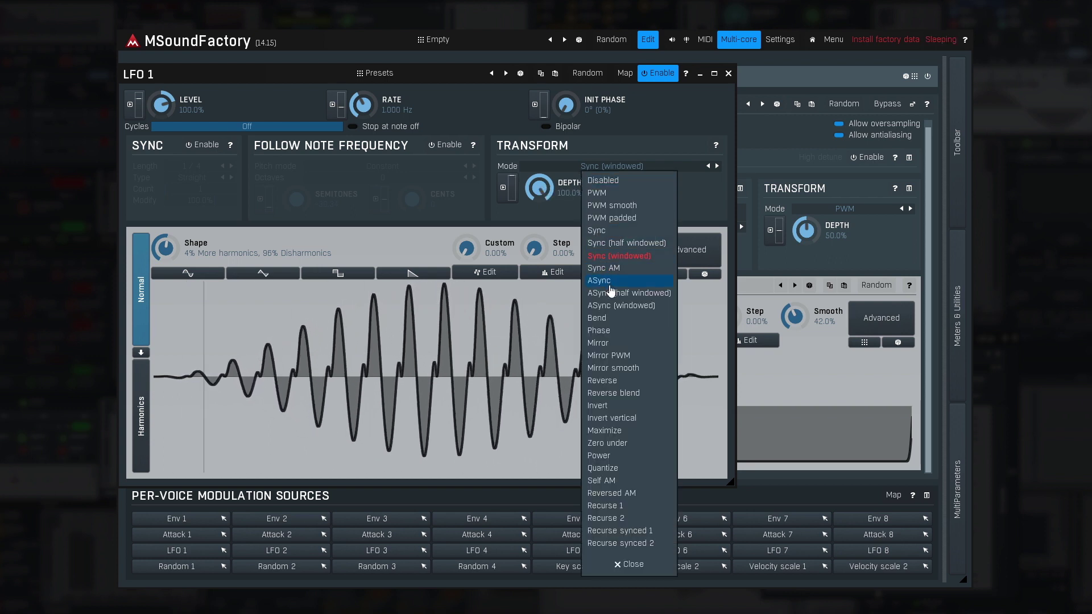
left_click(600, 281)
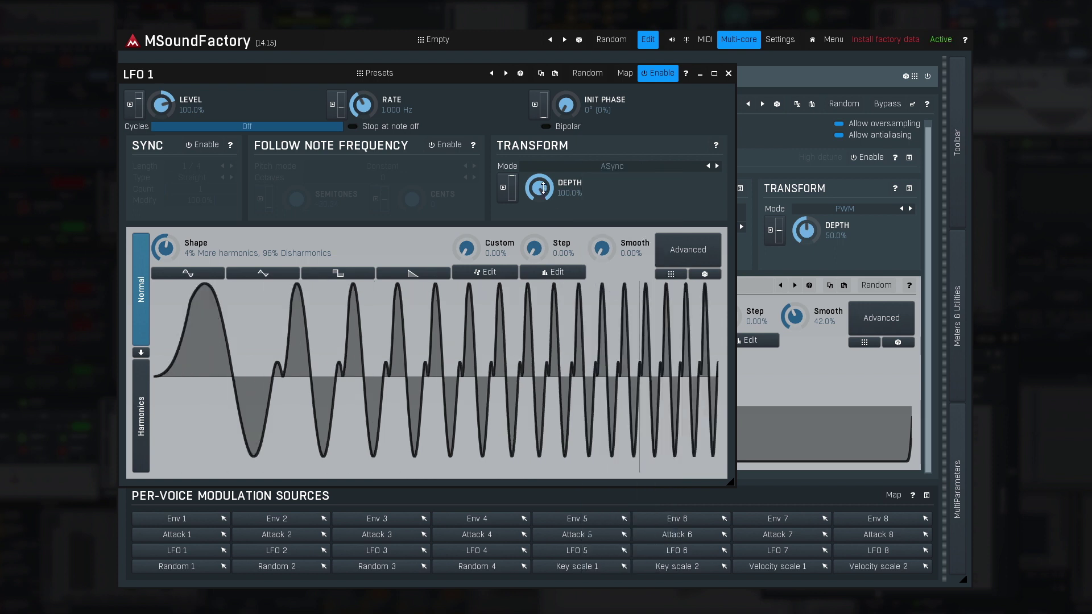
left_click_drag(543, 189, 544, 253)
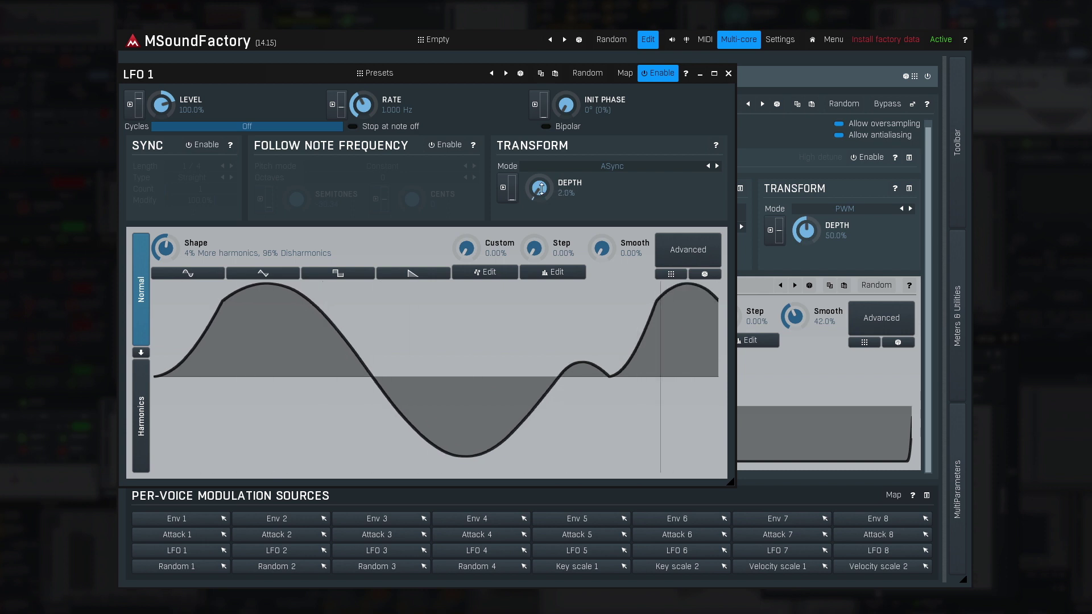
Switch LFO 1's transform mode to Bend and increase its depth.
left_click(589, 169)
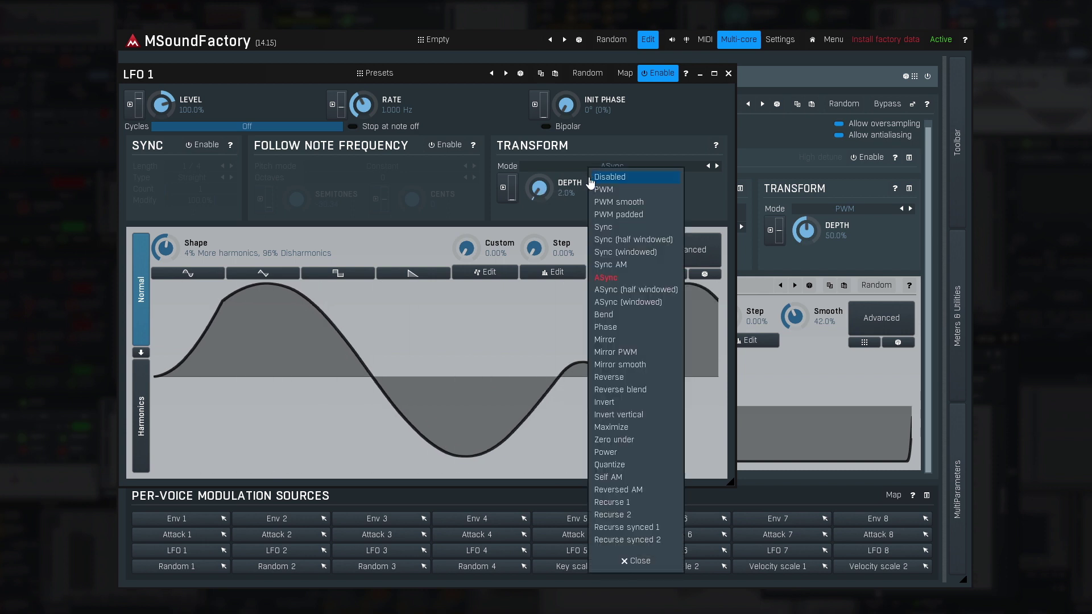
left_click(608, 316)
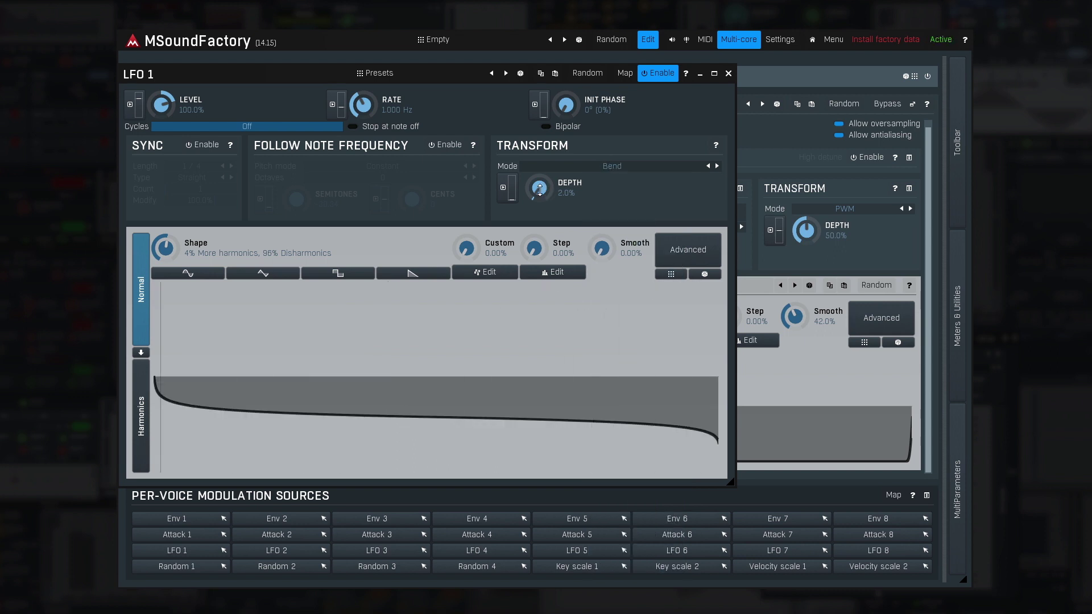
left_click_drag(540, 189, 539, 147)
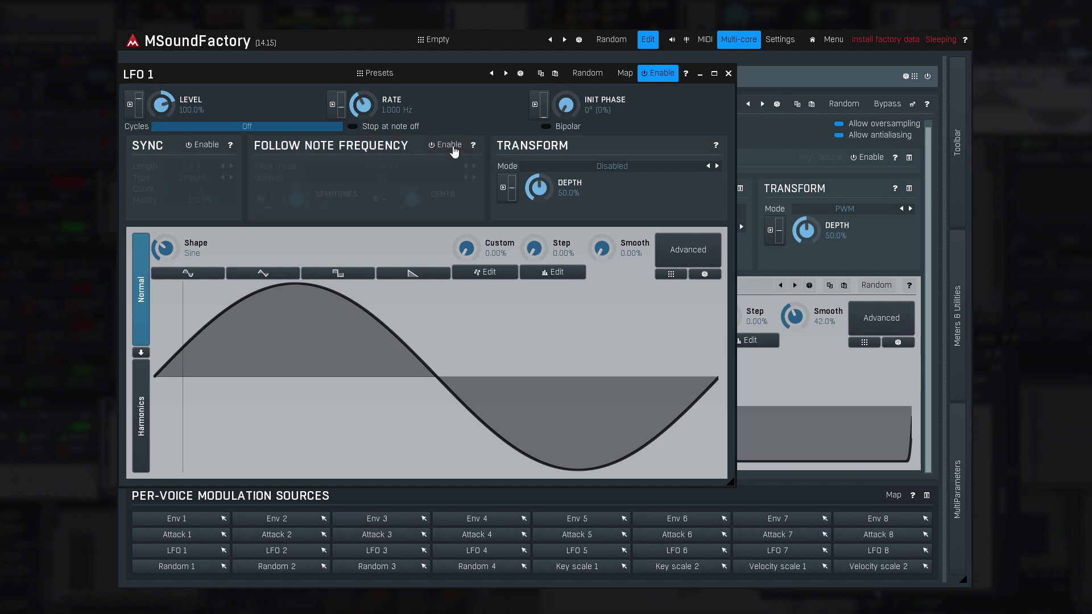
Enable LFO 1's Follow Note Frequency, with semitones at -3.84 and the pitch mode set to Normal.
left_click(448, 145)
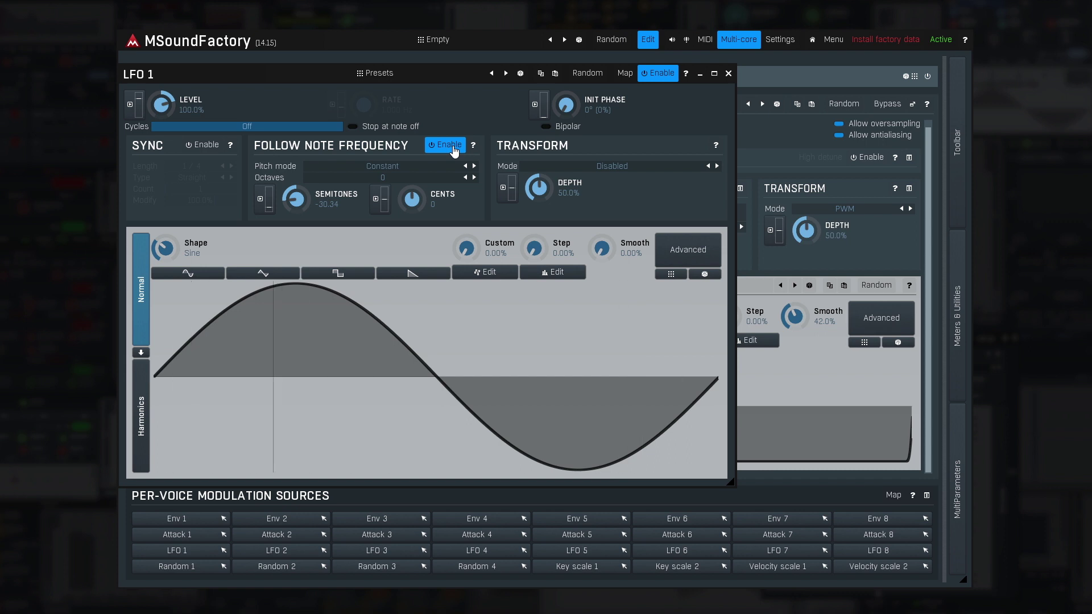
left_click_drag(324, 203, 323, 176)
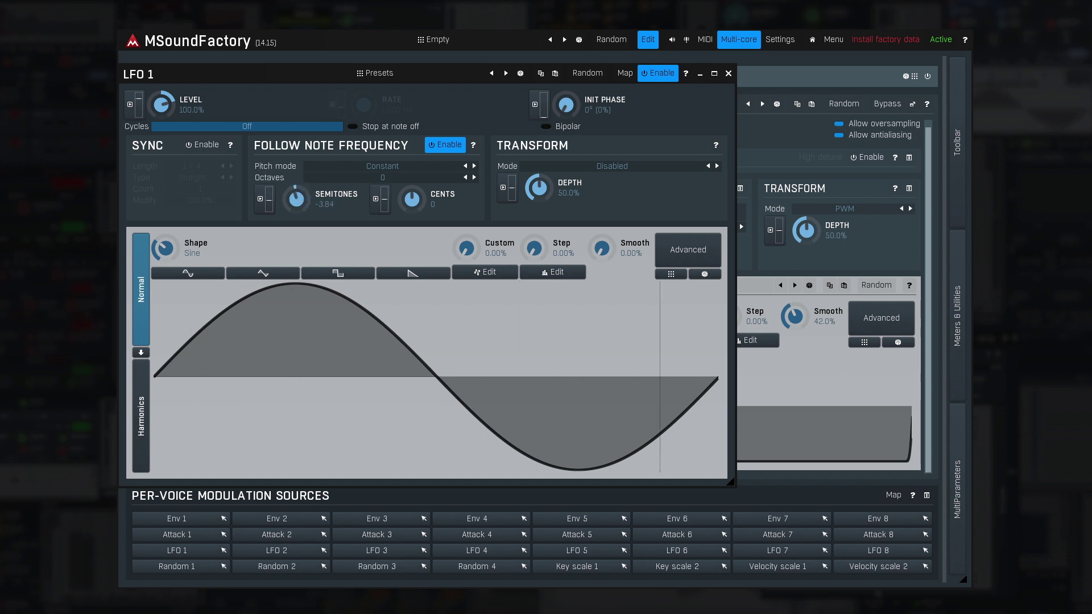
left_click(409, 171)
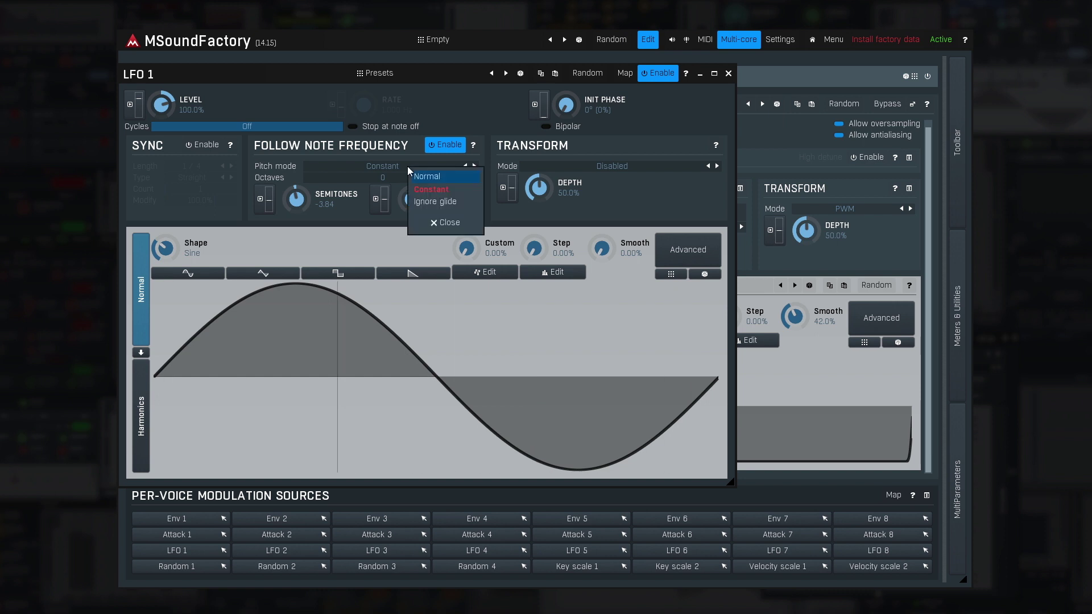
left_click(418, 182)
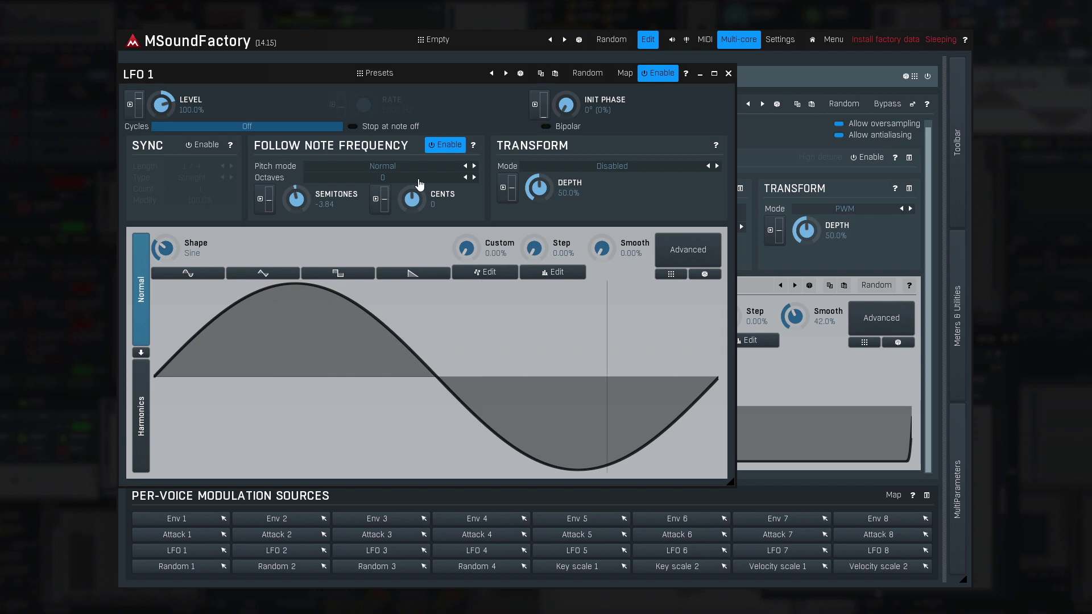
Turn off LFO 1's Follow Note Frequency and assign LFO 1 as the modulation source of its own rate.
left_click(446, 146)
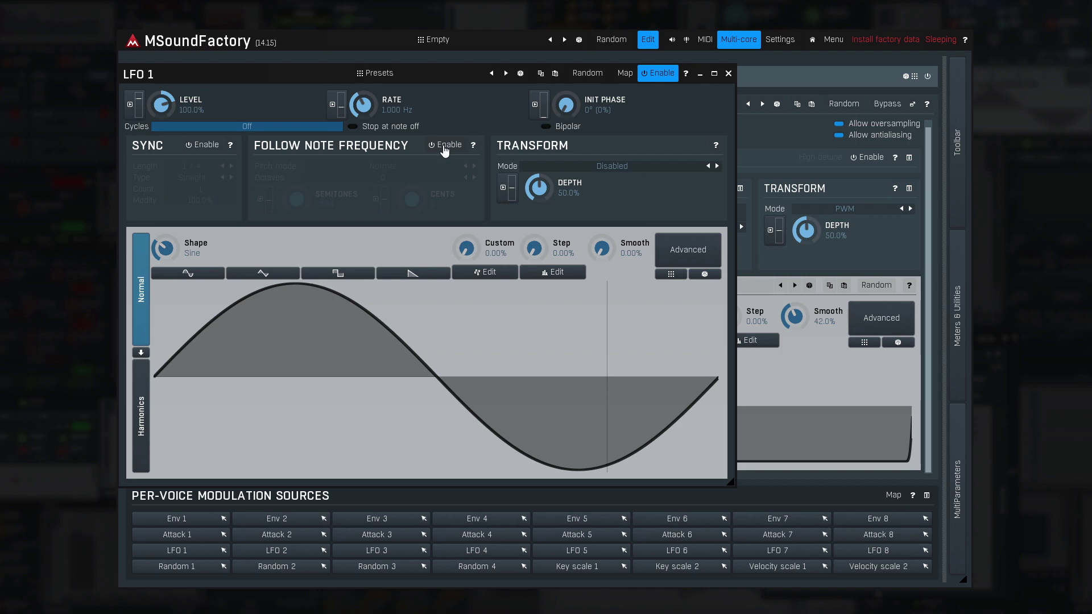
left_click(338, 116)
left_click(342, 194)
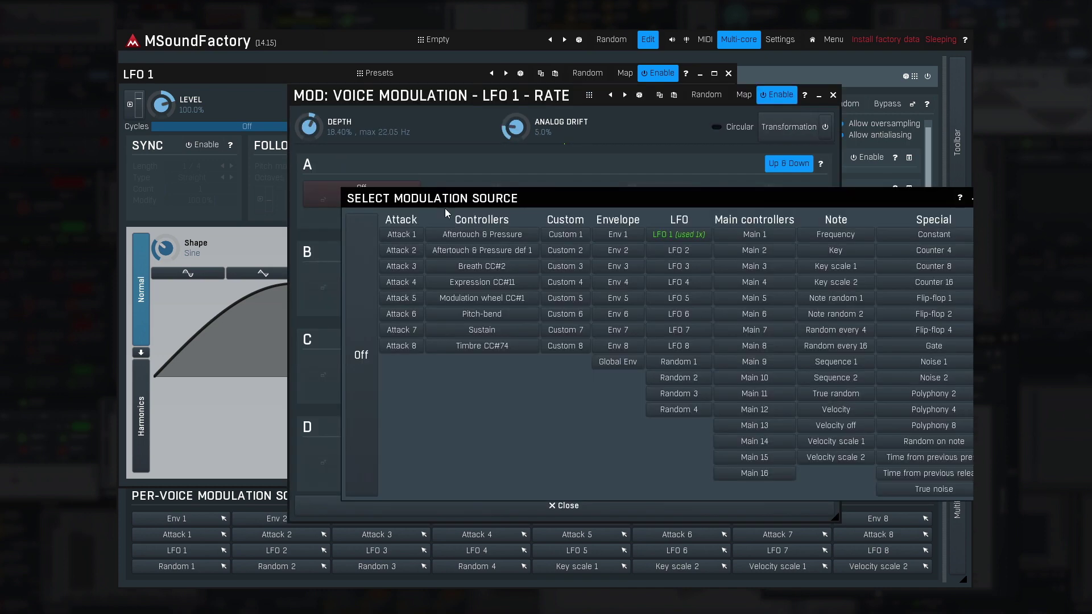
left_click(669, 238)
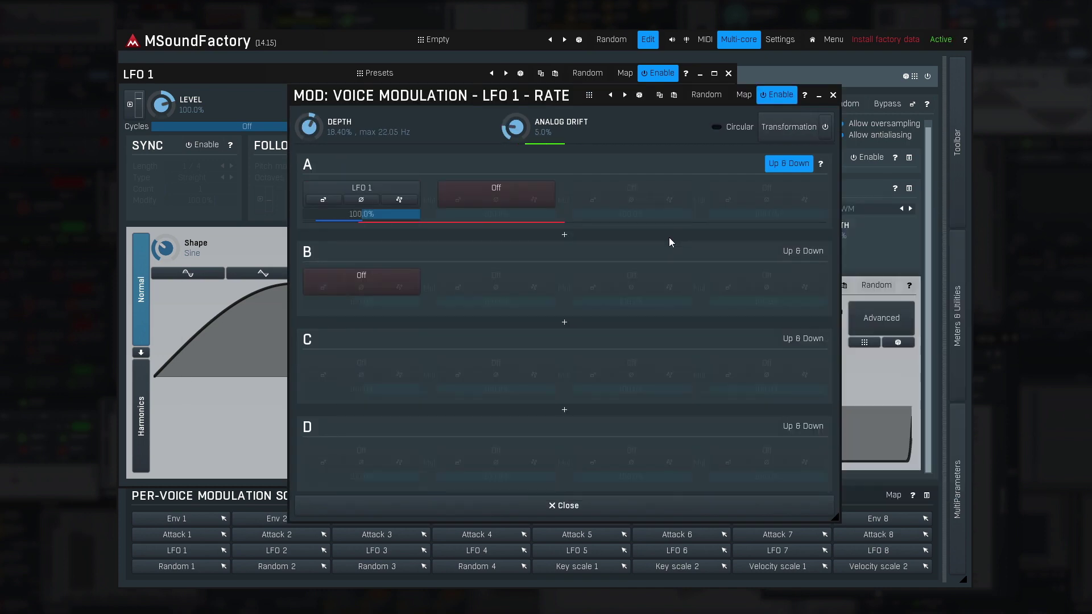
left_click(500, 508)
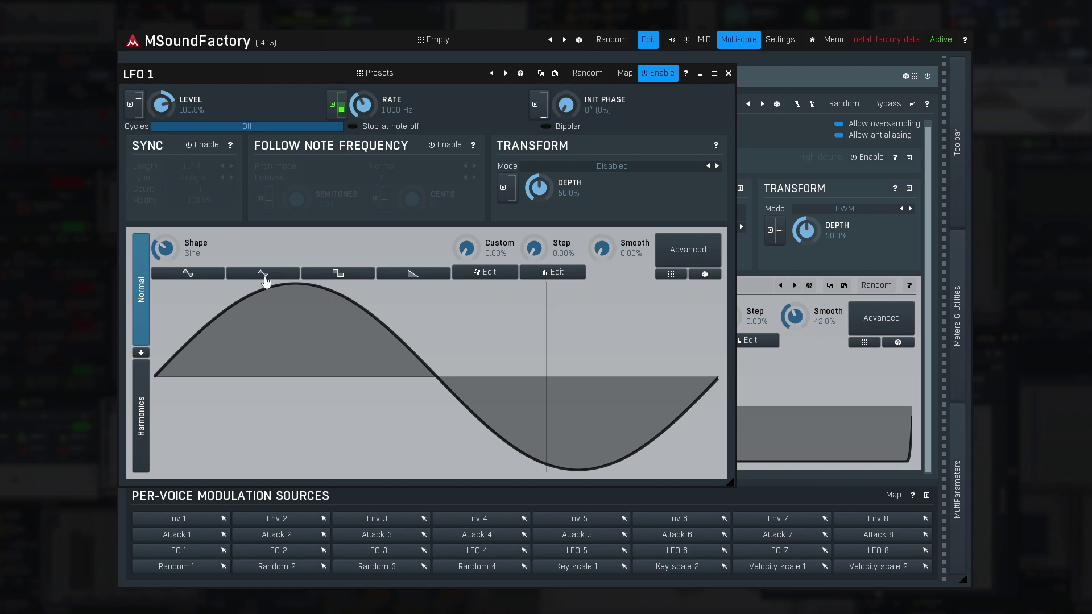
Change LFO 1's shape to Rectangle and set its rate to 6.572 Hz.
left_click(291, 276)
left_click(338, 275)
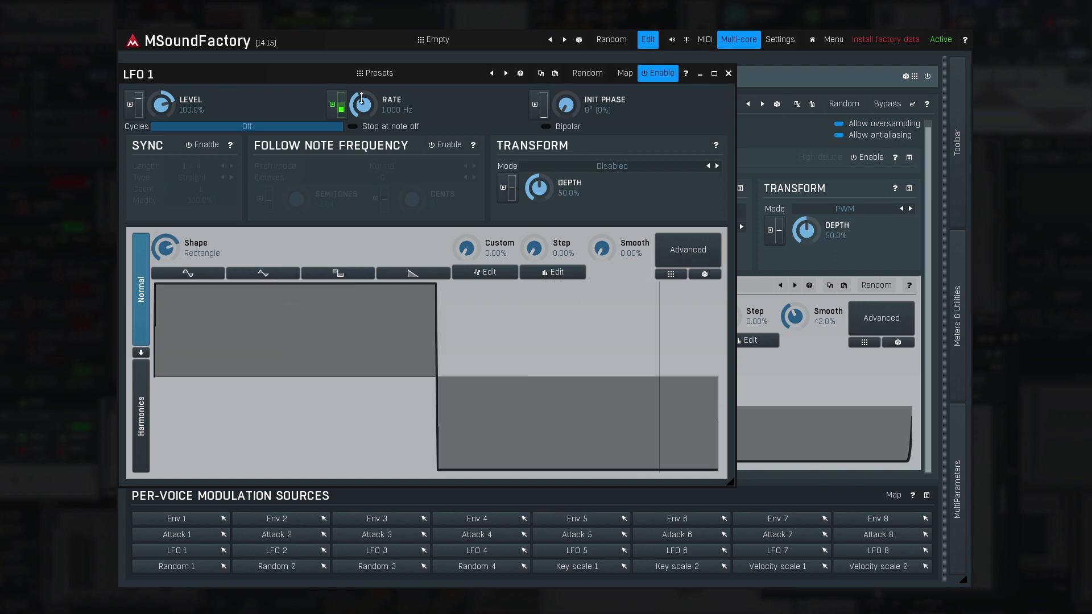
left_click_drag(363, 104, 363, 135)
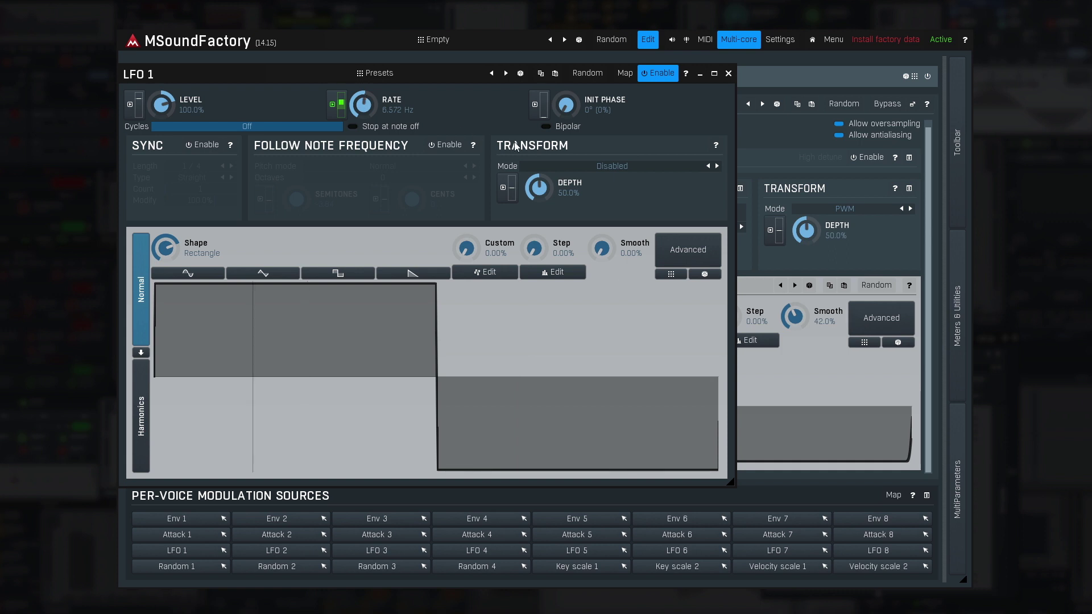
Switch LFO 1's transform mode to PWM and assign LFO 1 as the modulation source of the transform depth.
left_click(572, 166)
left_click(580, 183)
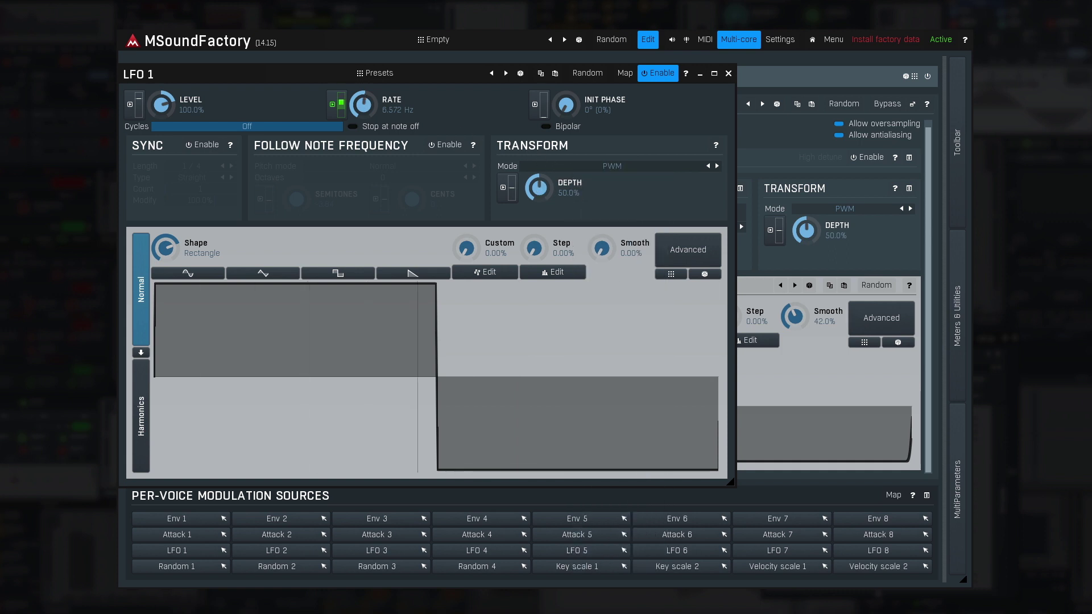
mouse_move(539, 188)
left_mouse_down()
mouse_move(538, 210)
mouse_move(538, 188)
left_mouse_up()
left_click(503, 191)
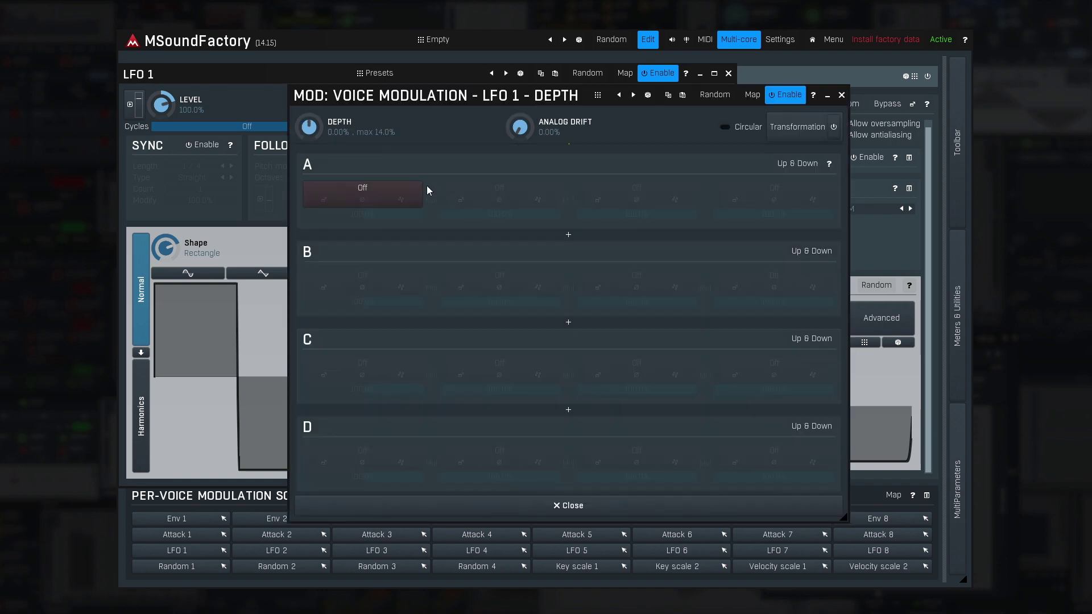
left_click(402, 188)
left_click(760, 235)
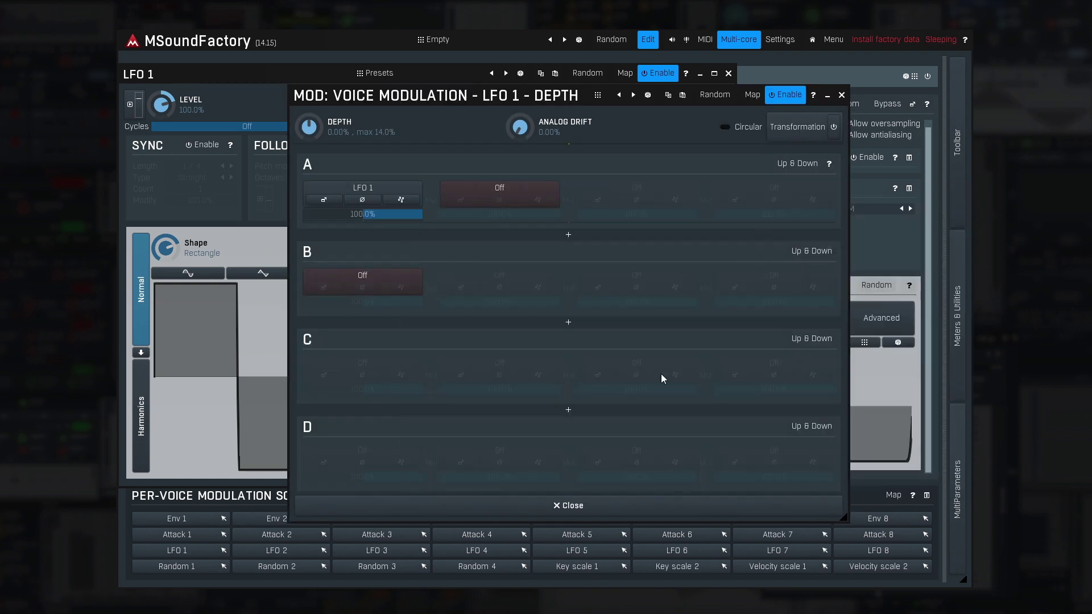
left_click(602, 515)
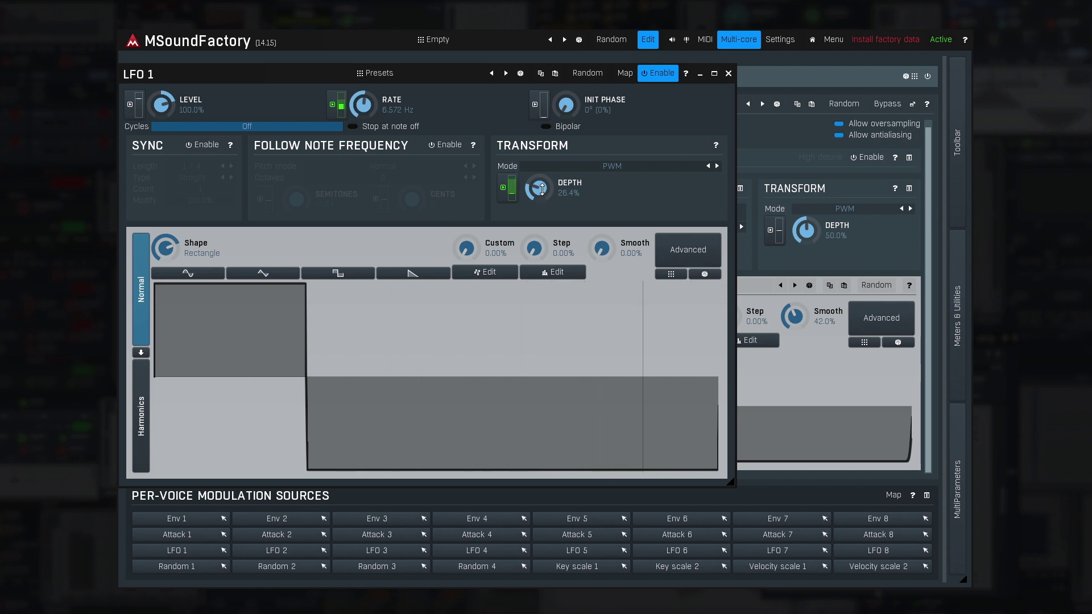
Lower LFO 1's transform depth to 4% and set its rate to 79.12 Hz.
left_click_drag(542, 189, 542, 200)
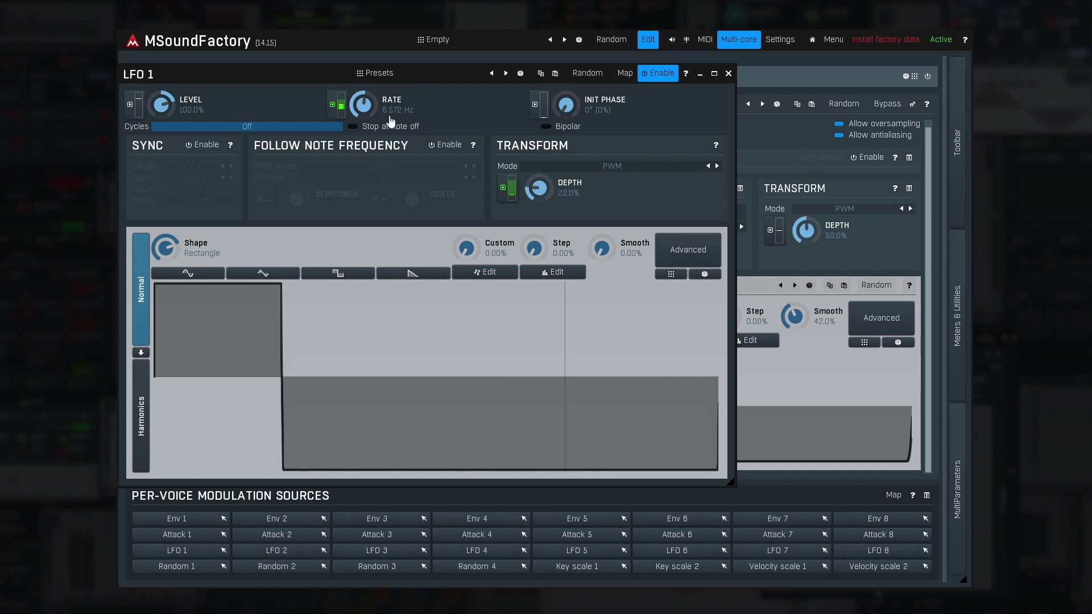
left_click_drag(363, 104, 363, 71)
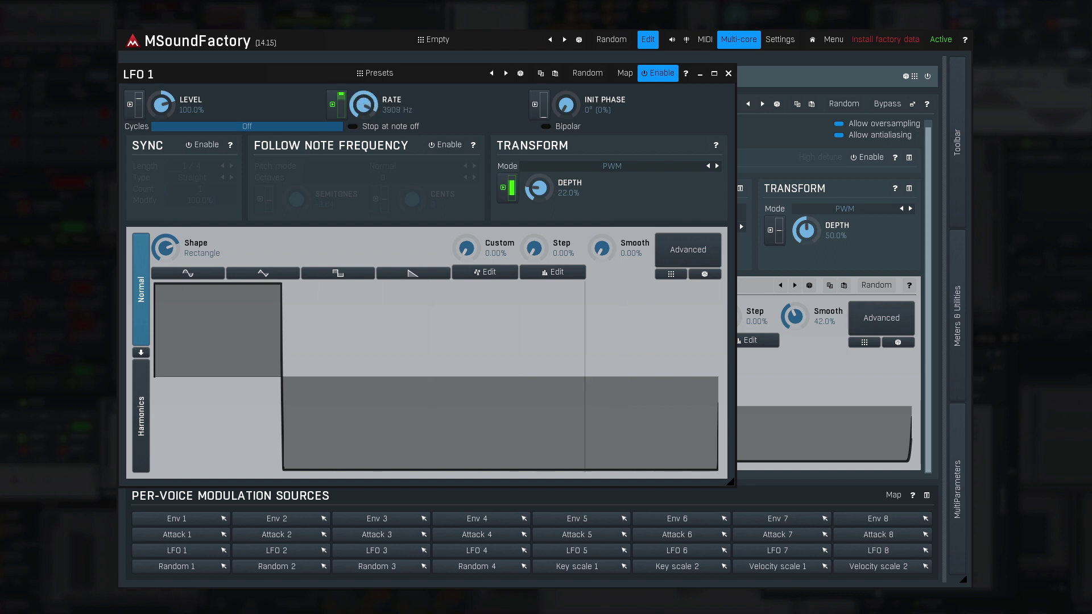
left_click_drag(538, 189, 537, 211)
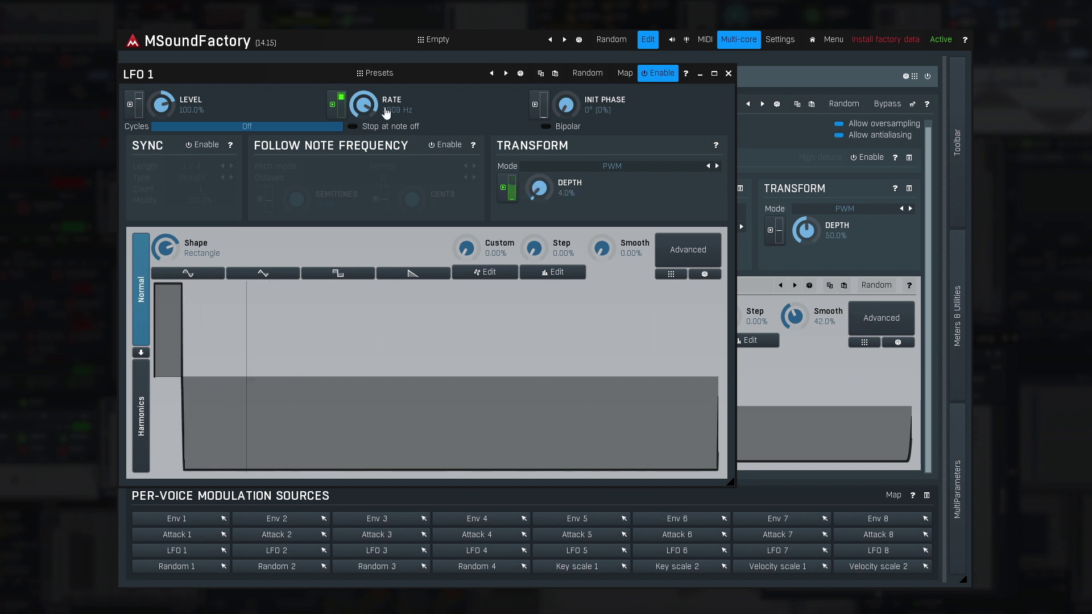
left_click_drag(382, 108, 382, 151)
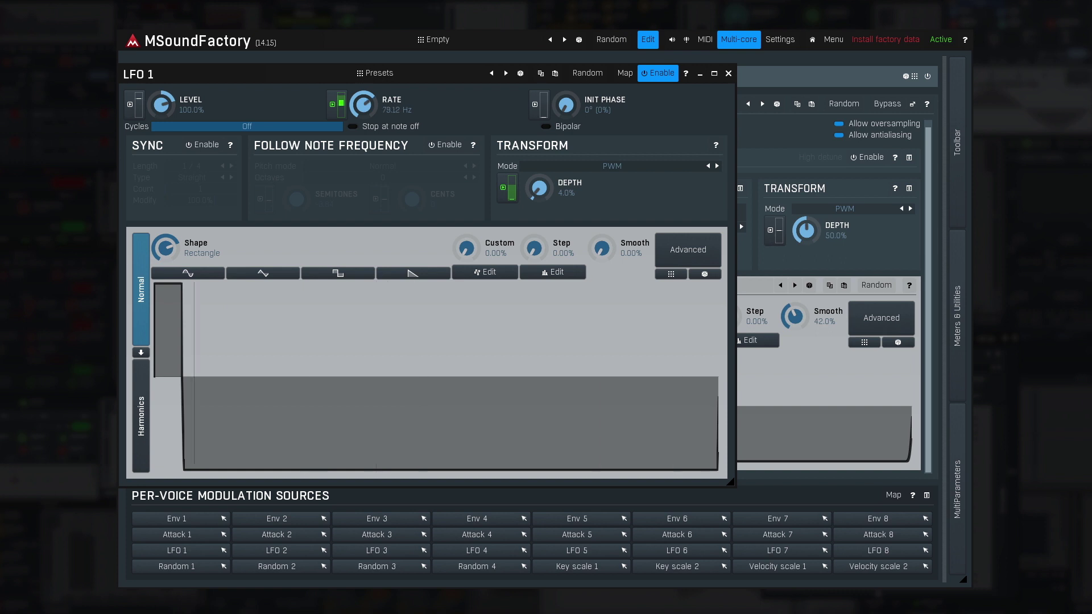
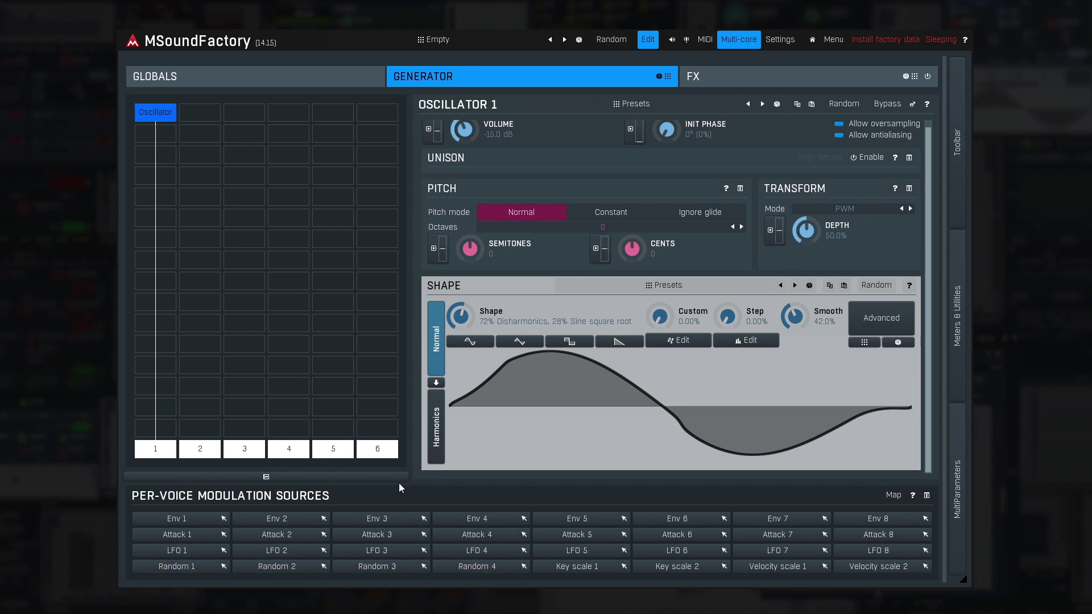
Open the Random 1 source and adjust its smoothness, speed and level.
left_click(188, 567)
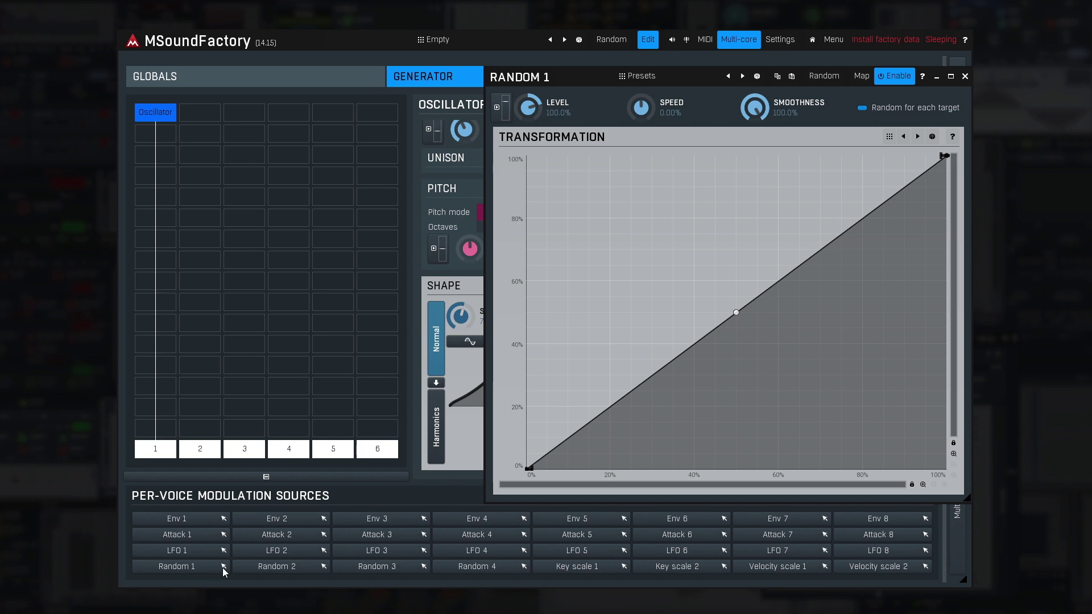
left_click(433, 253)
left_click_drag(757, 114, 757, 216)
left_click_drag(641, 108, 641, 12)
left_click_drag(641, 108, 641, 71)
left_click_drag(528, 109, 528, 154)
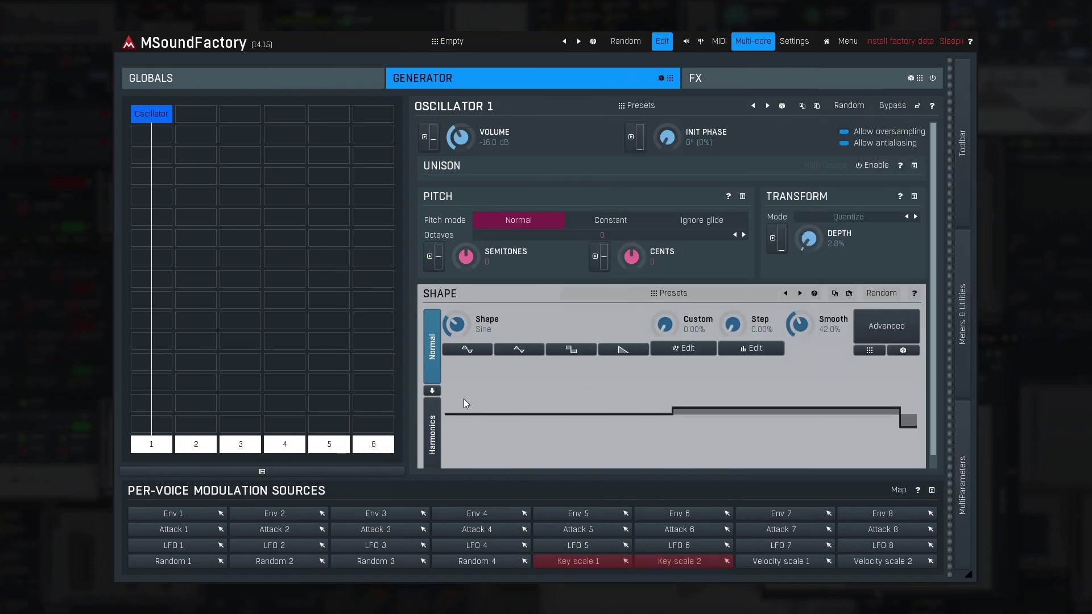
Open the Key scale 1 and Velocity scale 1 sources to examine their transformation graphs.
left_click(569, 561)
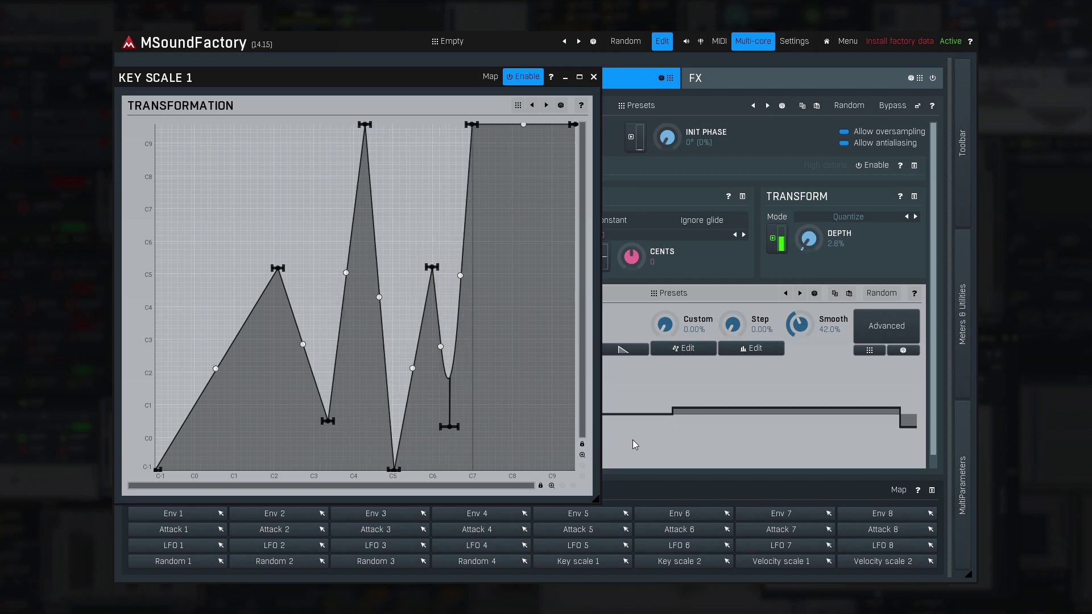
key("Escape")
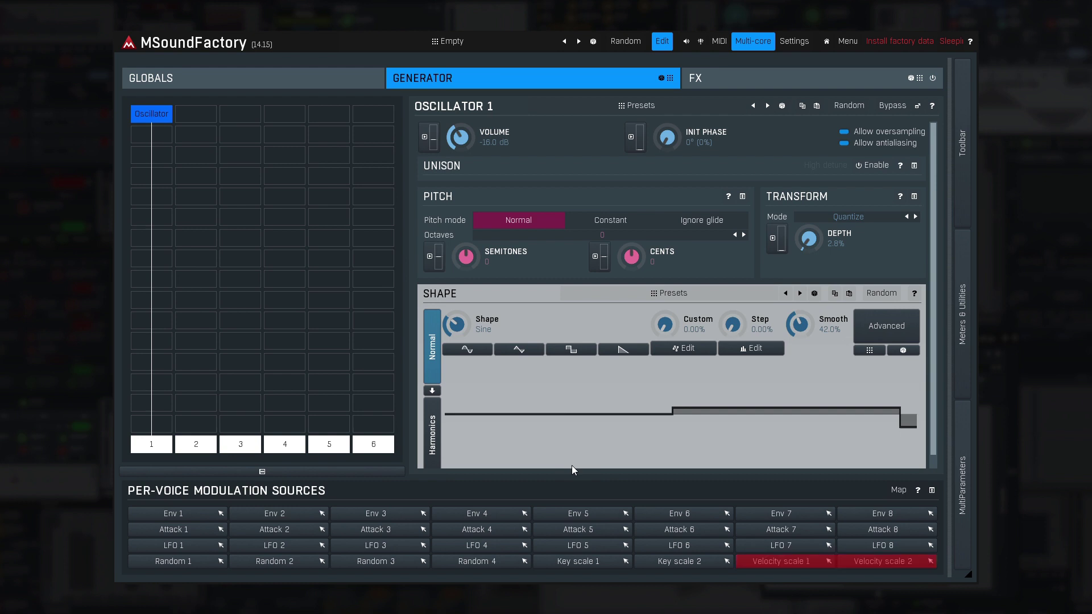
left_click(760, 565)
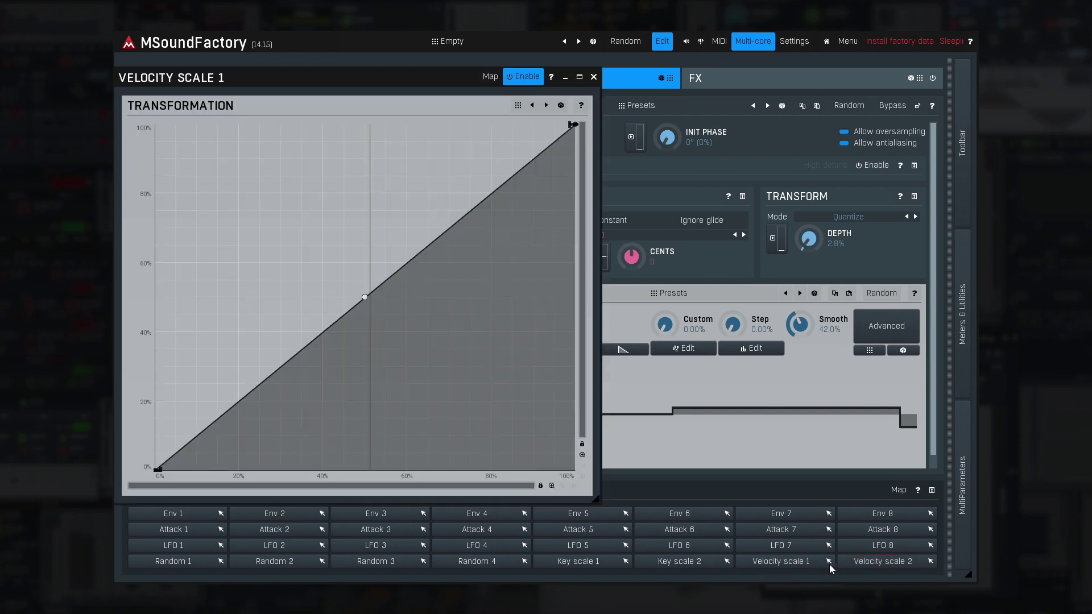
Assign Aftertouch & Pressure, combined with LFO 1, as modulation sources for the oscillator's Sync transform depth.
left_click(778, 239)
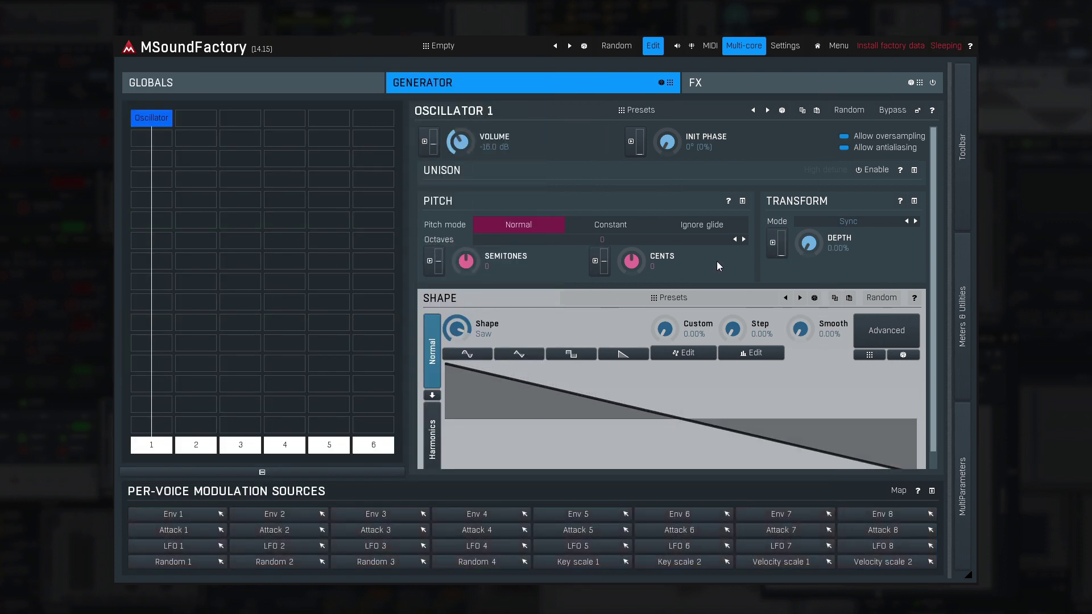
left_click(773, 250)
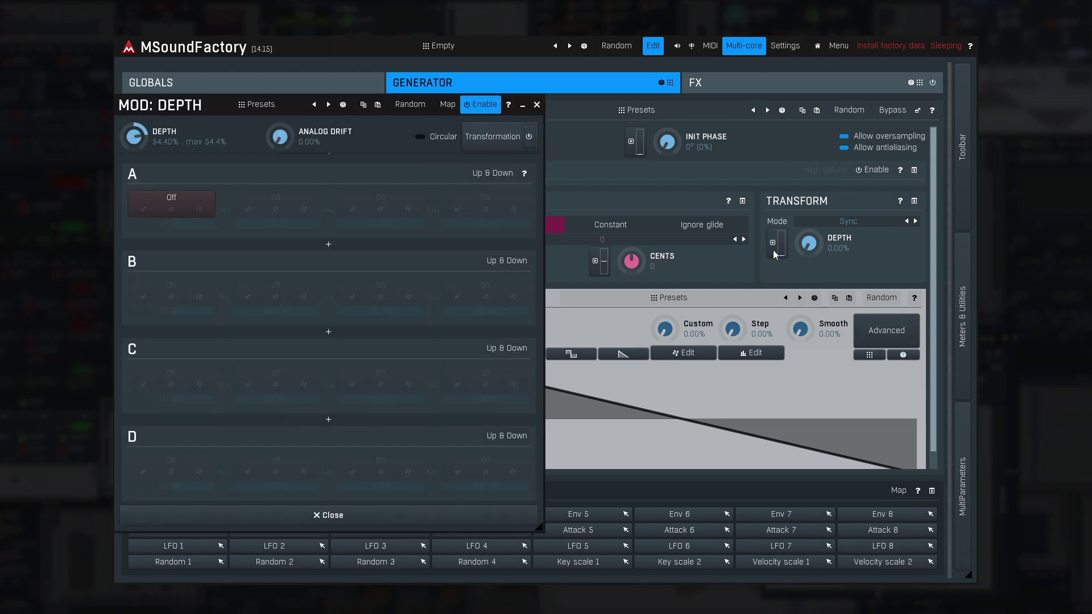
left_click(144, 197)
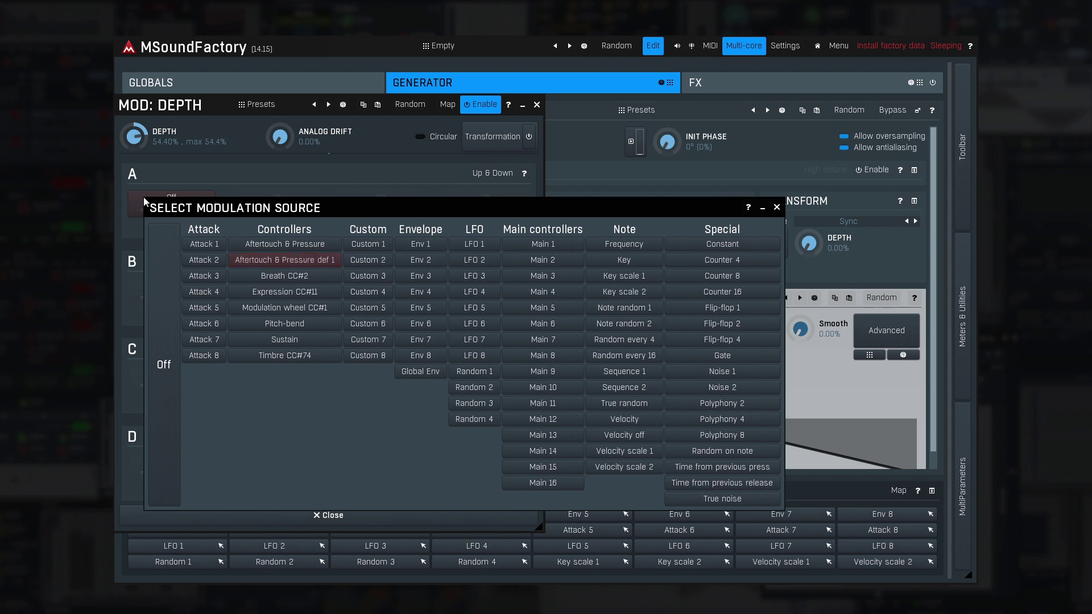
left_click(252, 243)
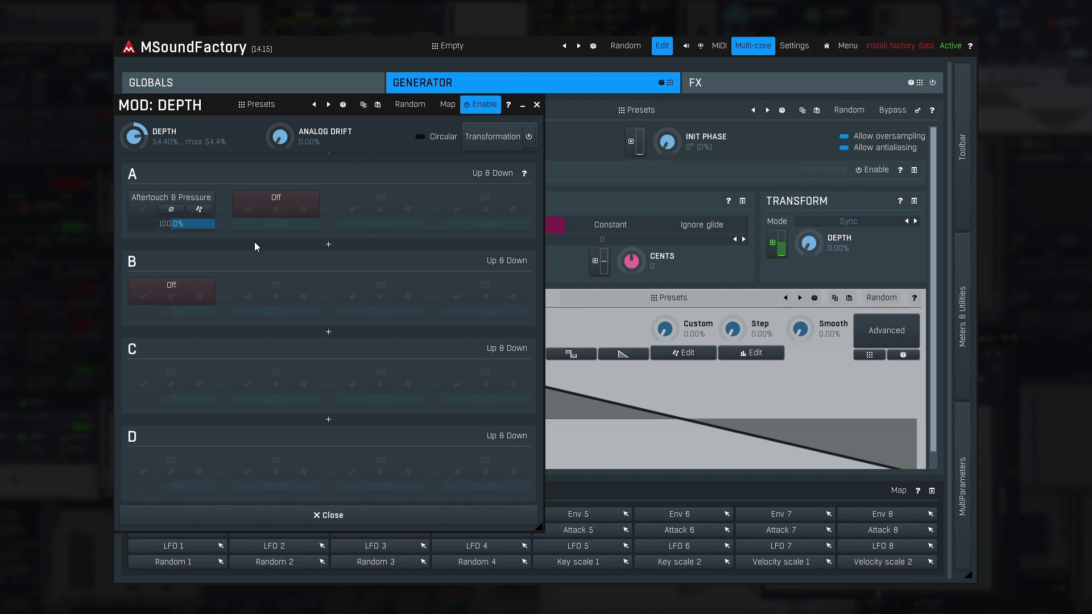
left_click(144, 197)
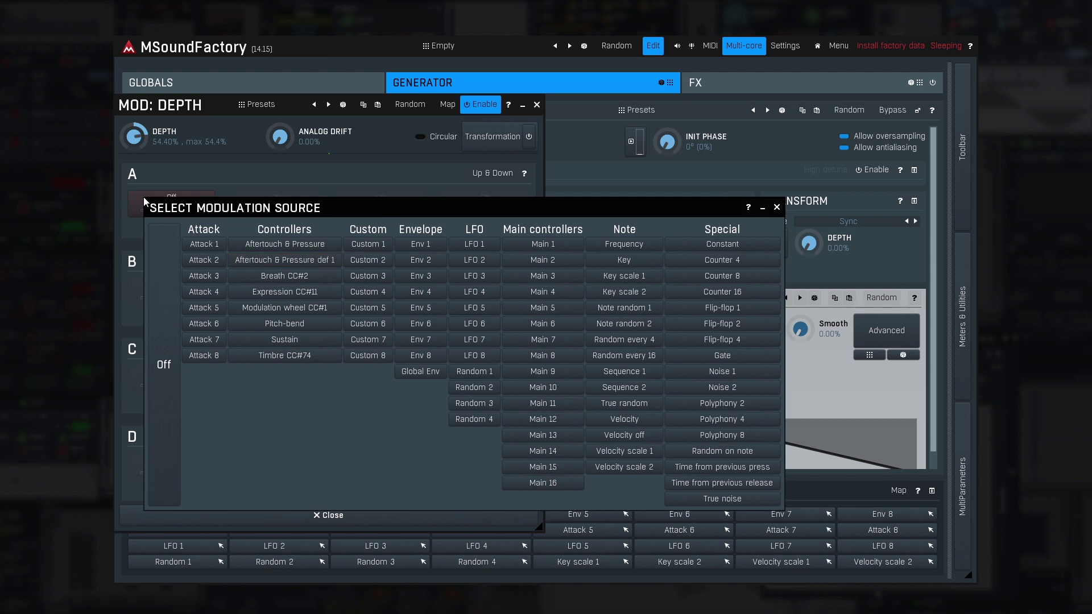
left_click(254, 242)
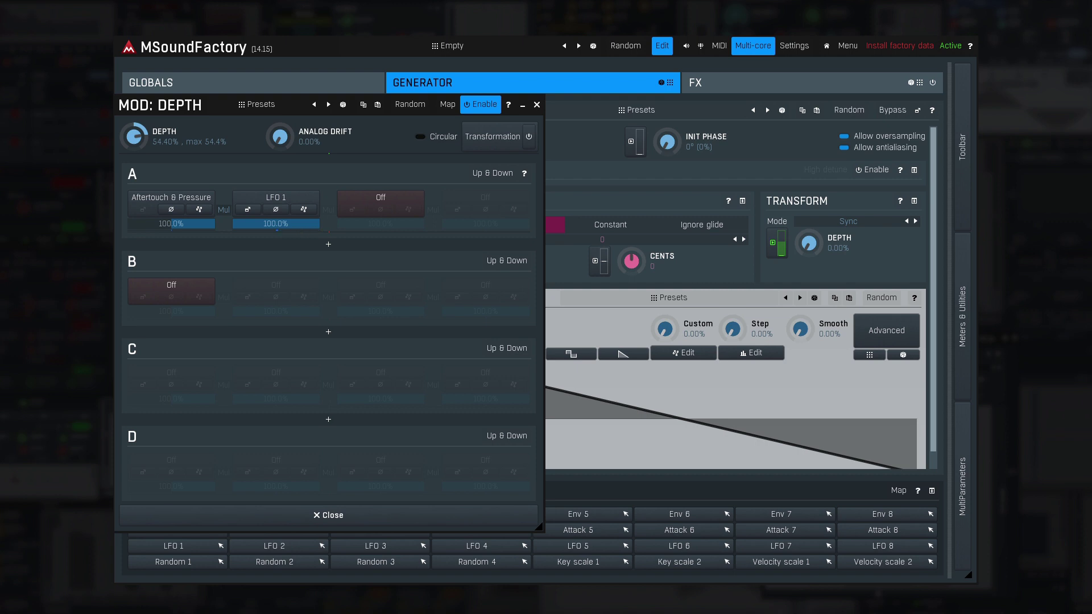
Replace the first source of the transform depth modulation with Aftertouch & Pressure def 1.
left_click(172, 243)
left_click(329, 167)
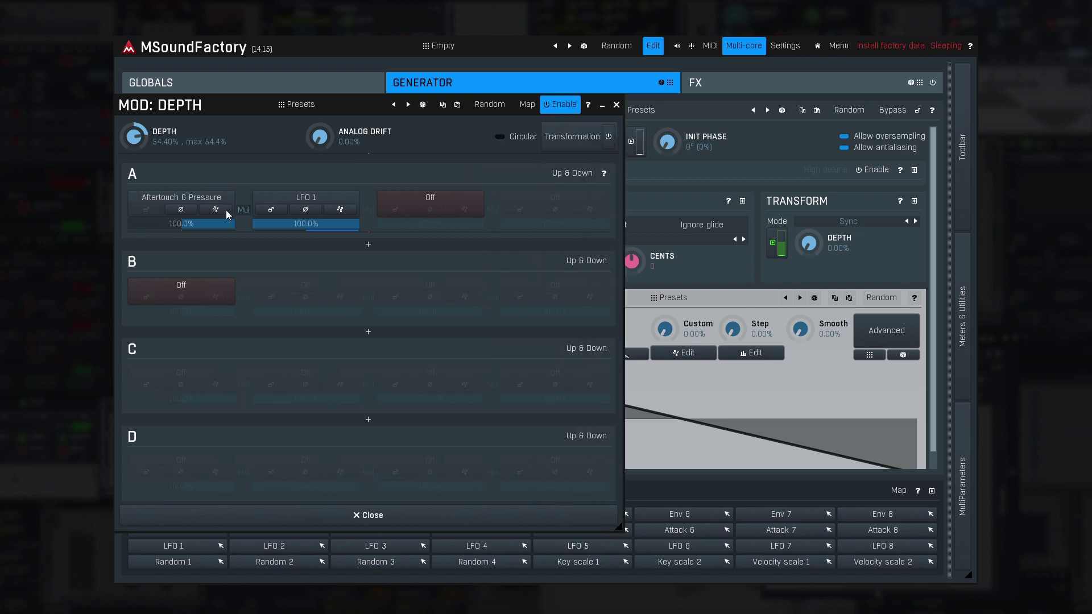
left_click(210, 198)
left_click(320, 262)
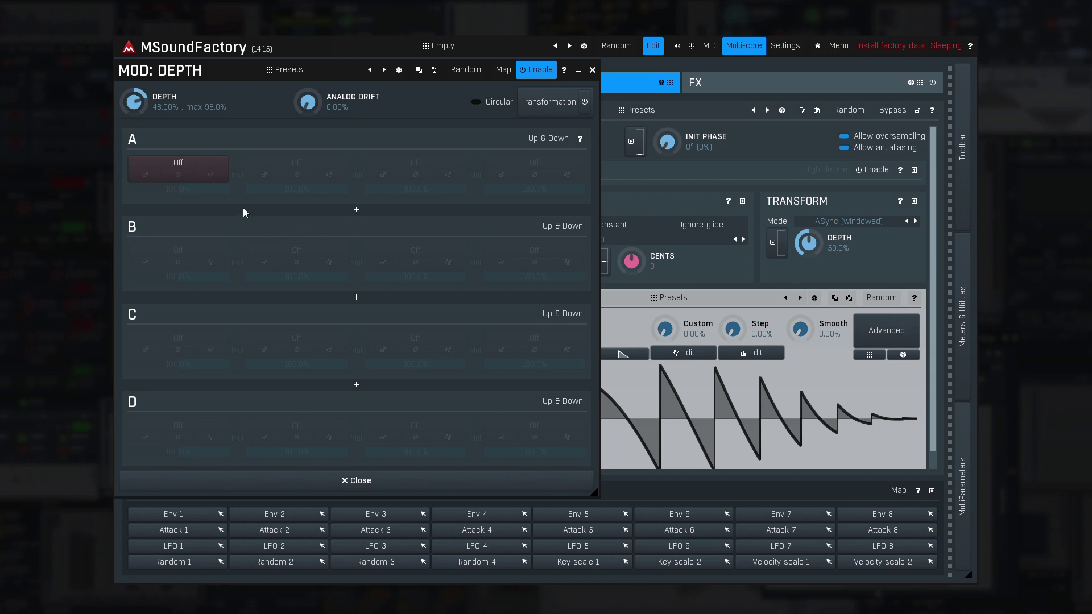
Assign Pitch-bend to the ASync (windowed) transform depth and Timbre CC#74 to the unison detune.
left_click(193, 165)
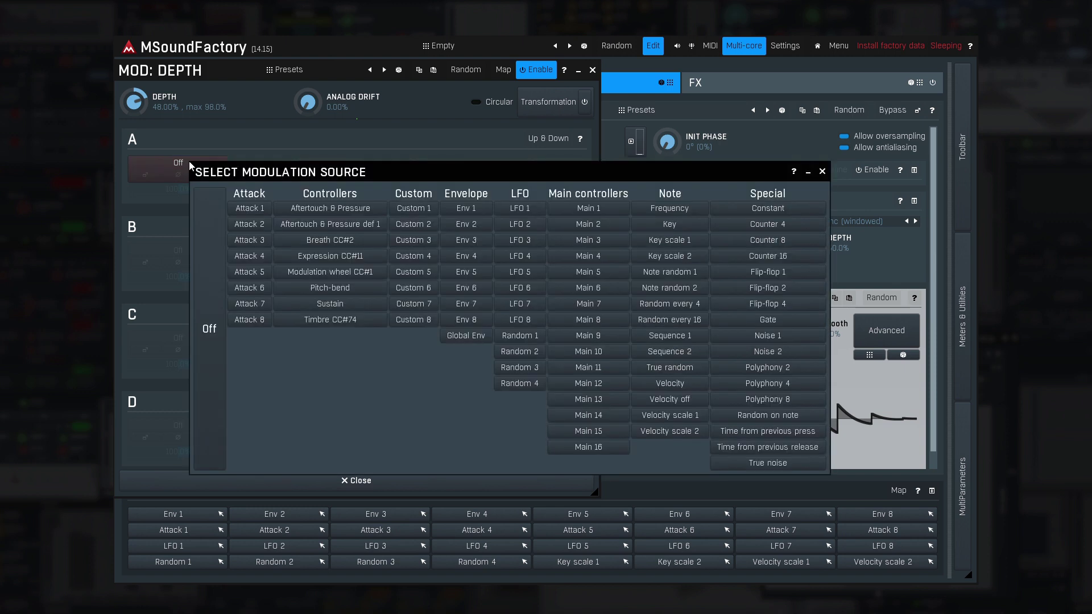
left_click(294, 289)
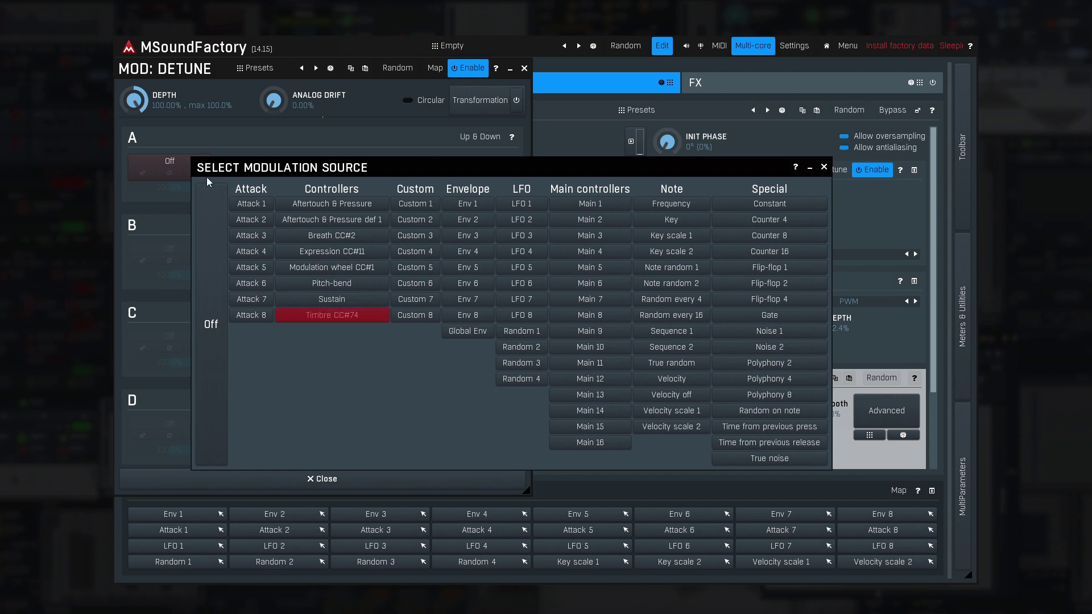
left_click(295, 317)
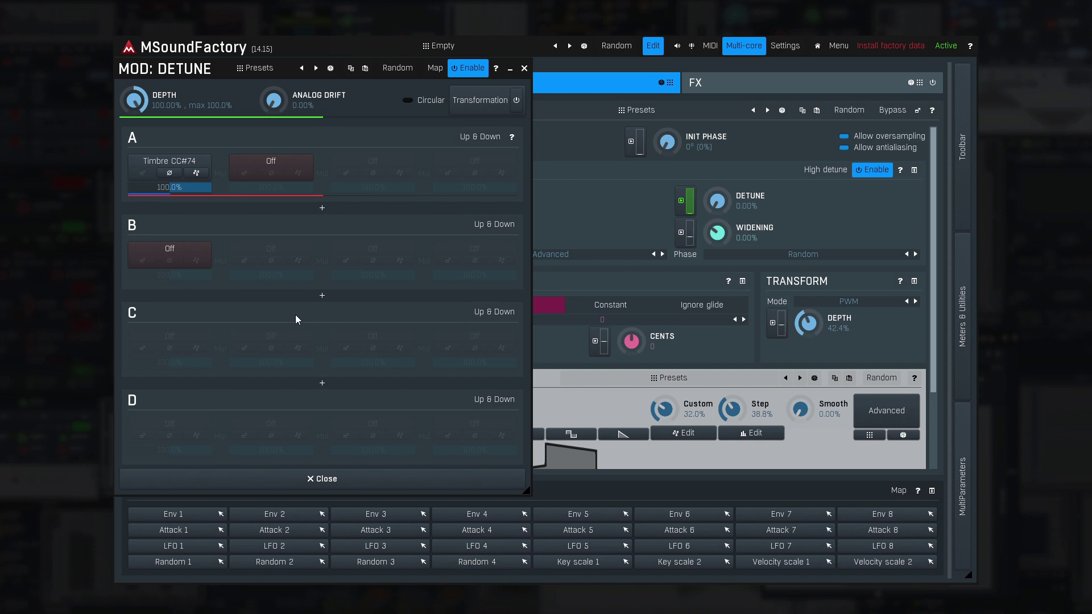
left_click(296, 479)
Assign Aftertouch & Pressure def 1 as the modulation source for the oscillator's PWM transform depth.
left_click(773, 332)
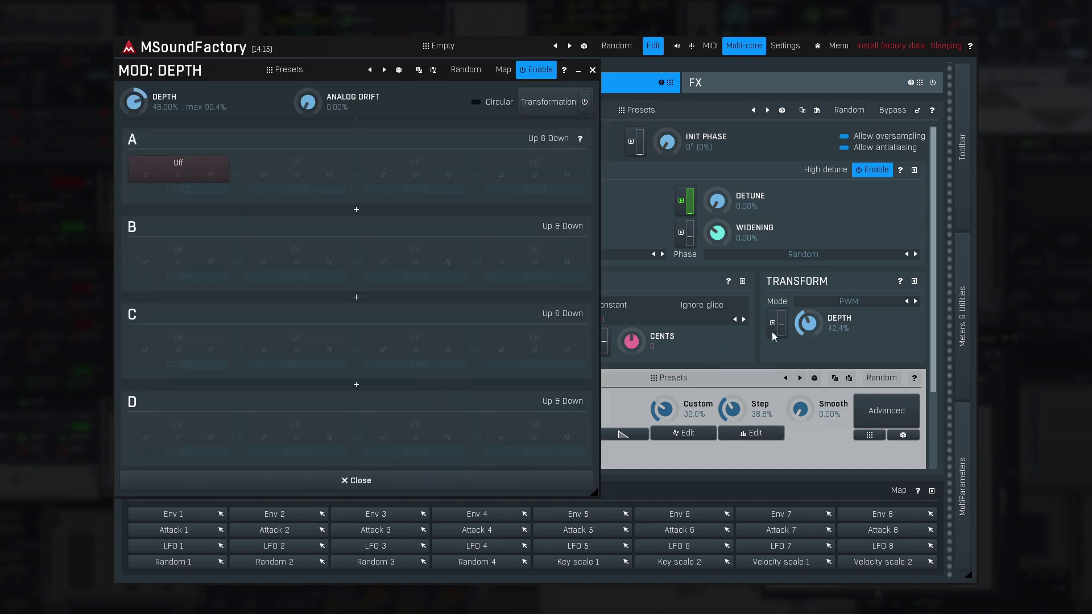
left_click(218, 168)
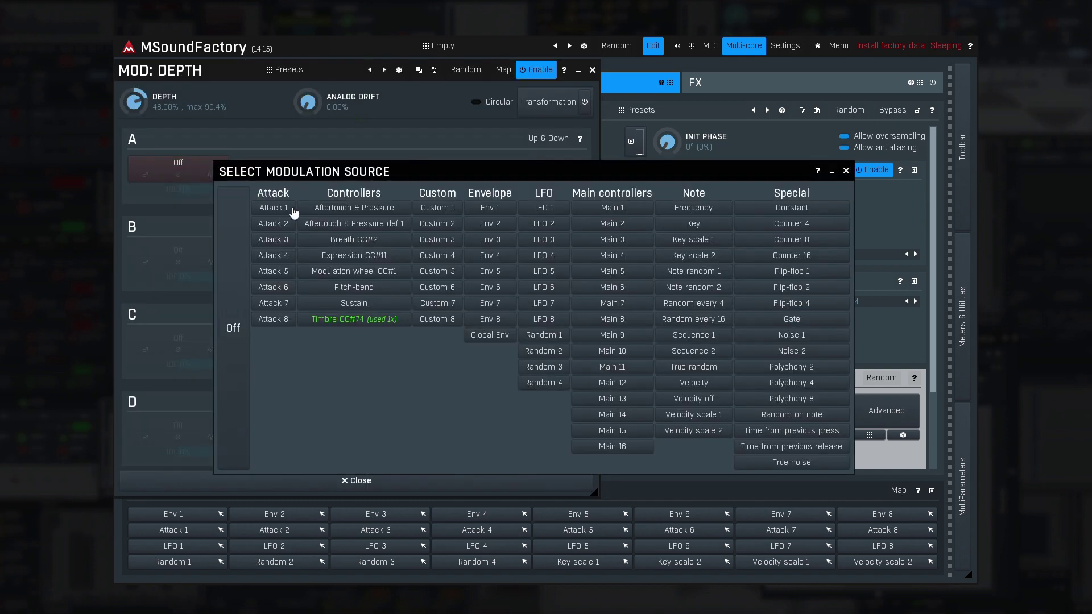
left_click(324, 227)
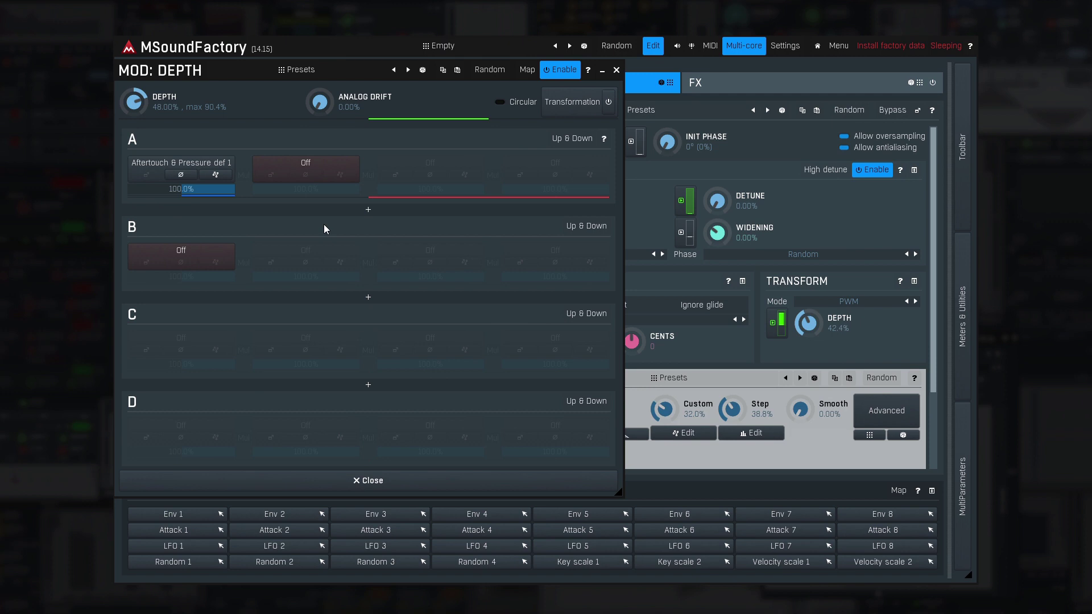
left_click(528, 71)
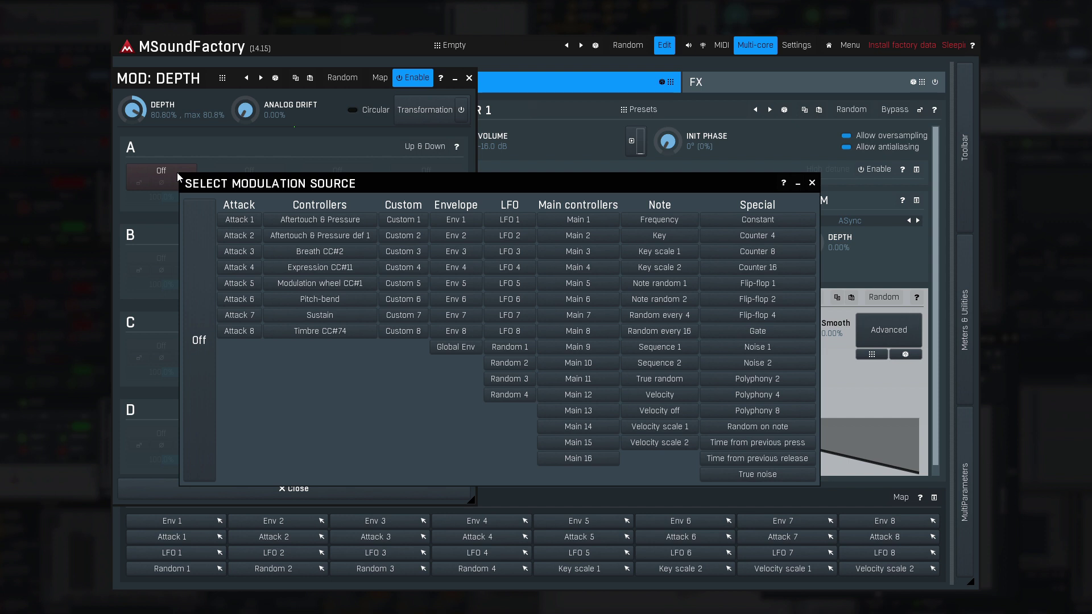
Add an LFO module beside the oscillator and set it to output from 0 to 1 instead of -1 to 1.
left_click(812, 182)
left_click(469, 78)
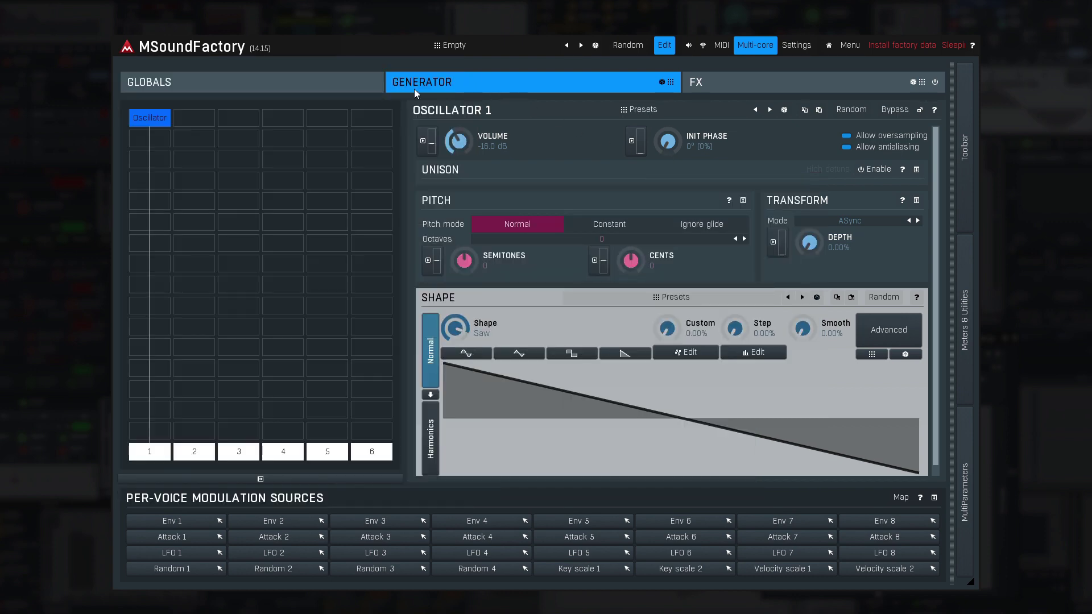
left_click(194, 117)
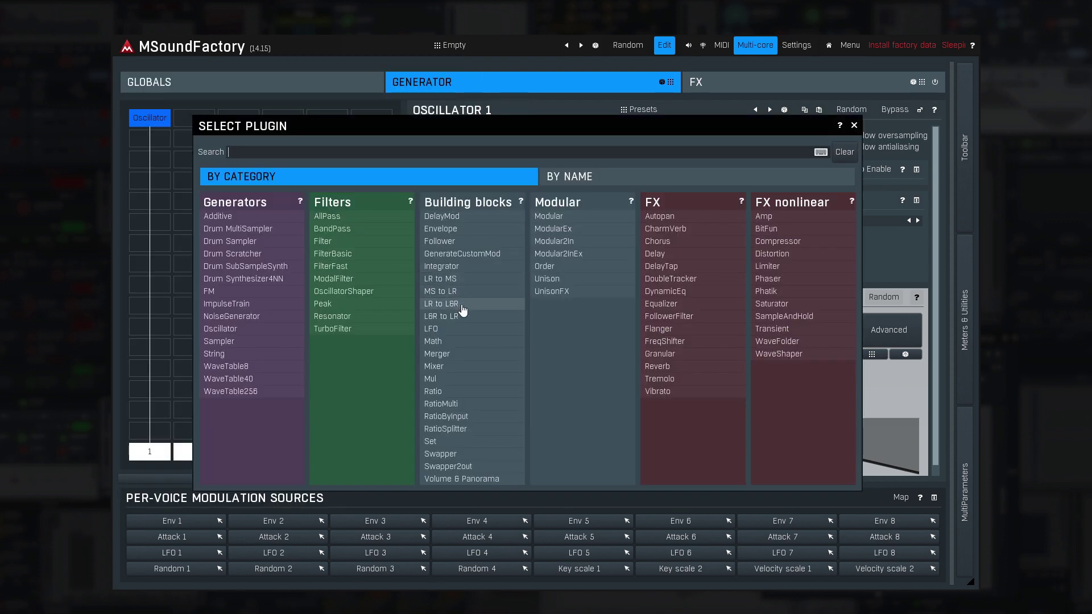
left_click(472, 330)
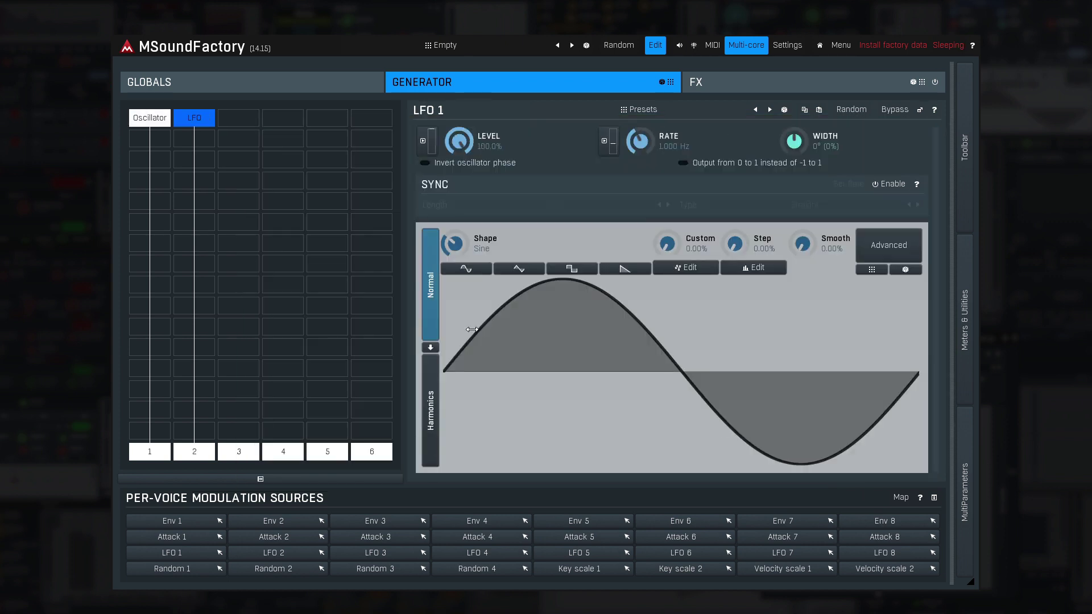
left_click(683, 164)
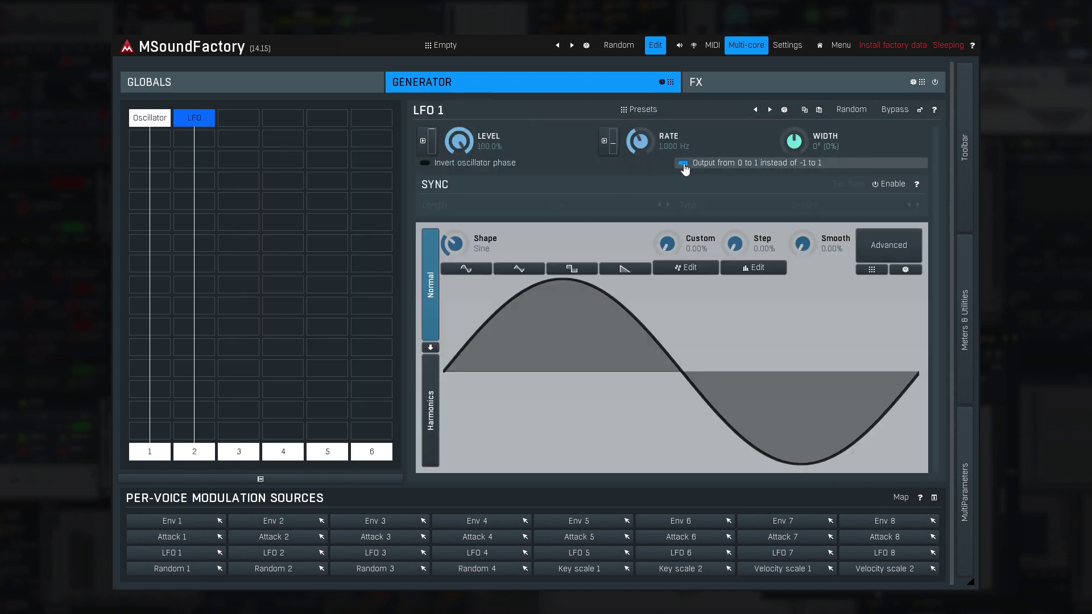
Add a GenerateCustomMod module directly below the LFO and mute its output.
left_click(205, 137)
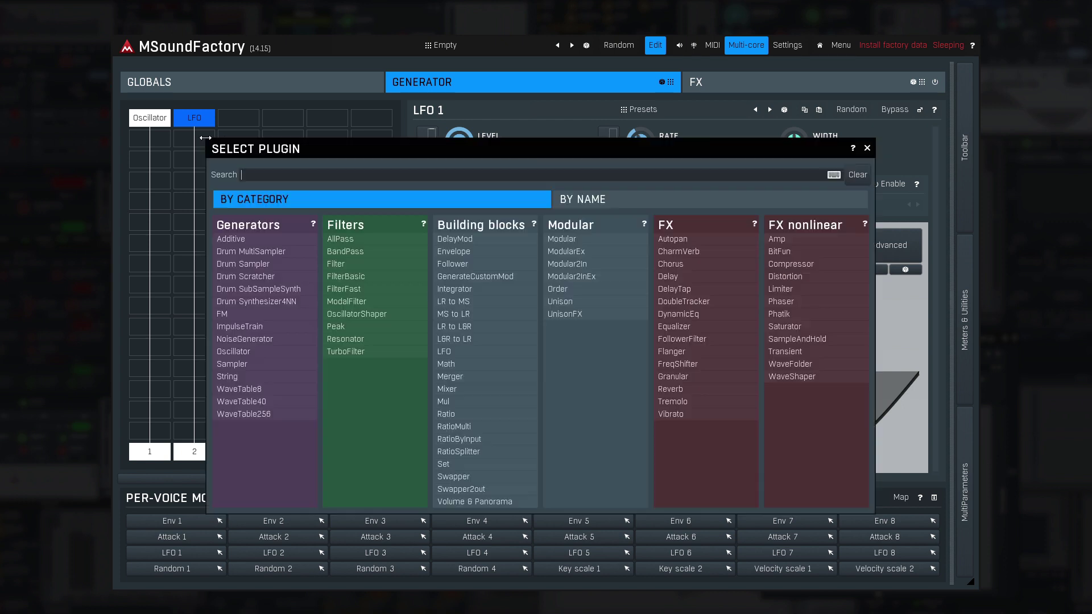
left_click(489, 277)
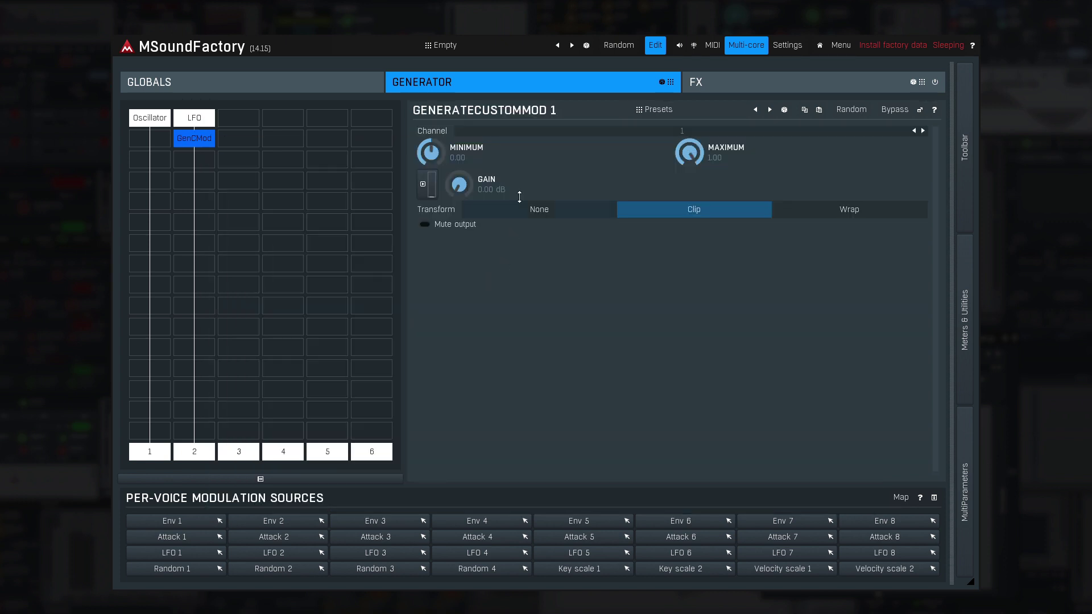
left_click(528, 137)
left_click(557, 143)
left_click(458, 229)
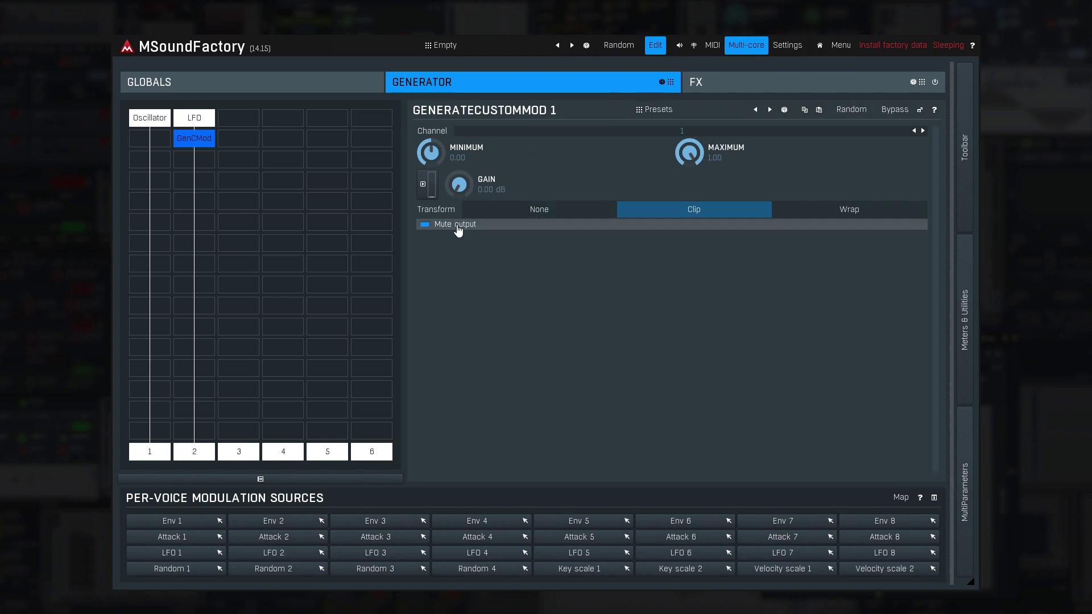
Move the oscillator one row lower than the GenerateCustomMod module and assign Custom 1 as the modulation source for its ASync transform depth.
left_click_drag(152, 119, 153, 160)
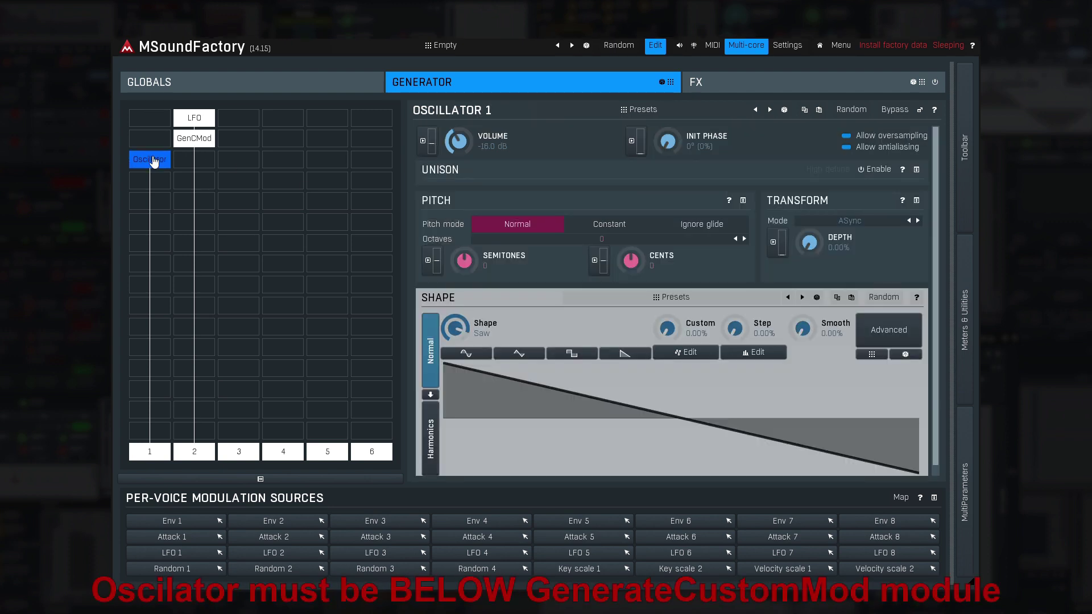
left_click(771, 239)
left_click(186, 188)
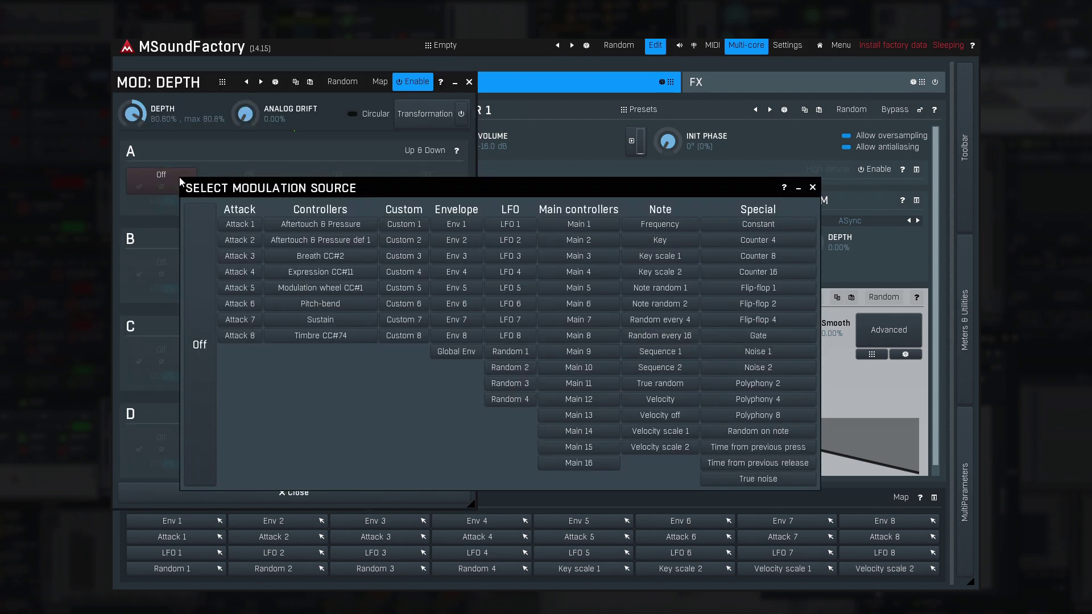
left_click(406, 226)
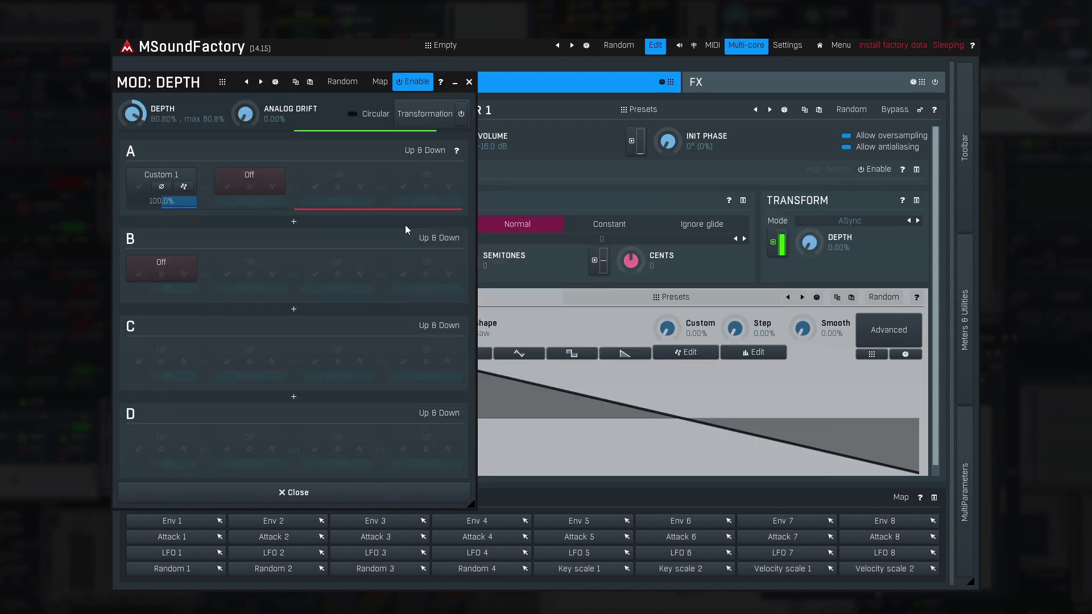
left_click(297, 493)
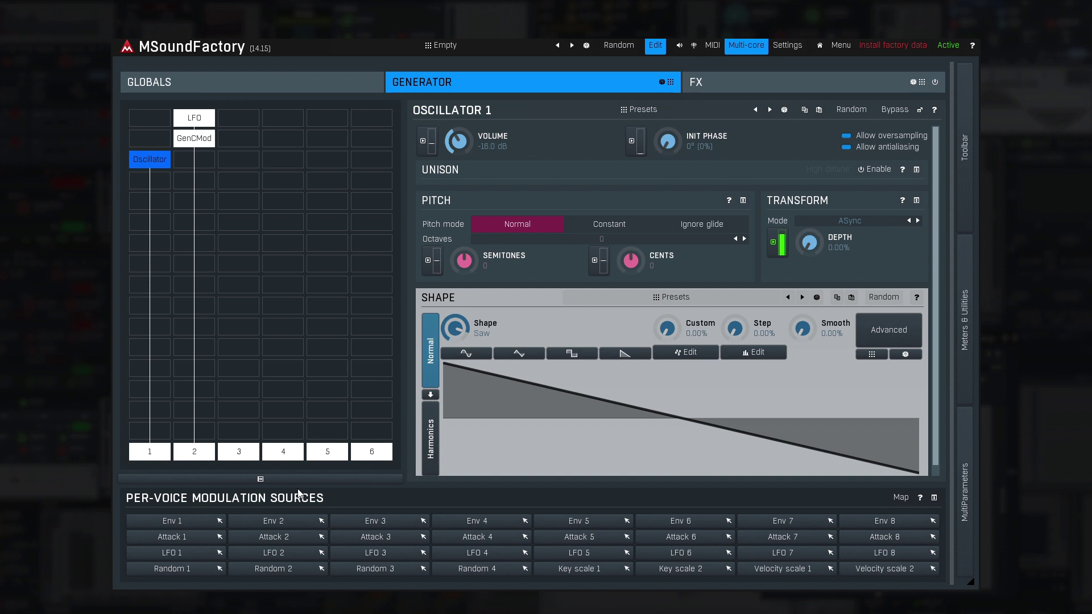
Assign Global Env as the modulation source for the oscillator's ASync transform depth.
left_click(773, 242)
left_click(134, 174)
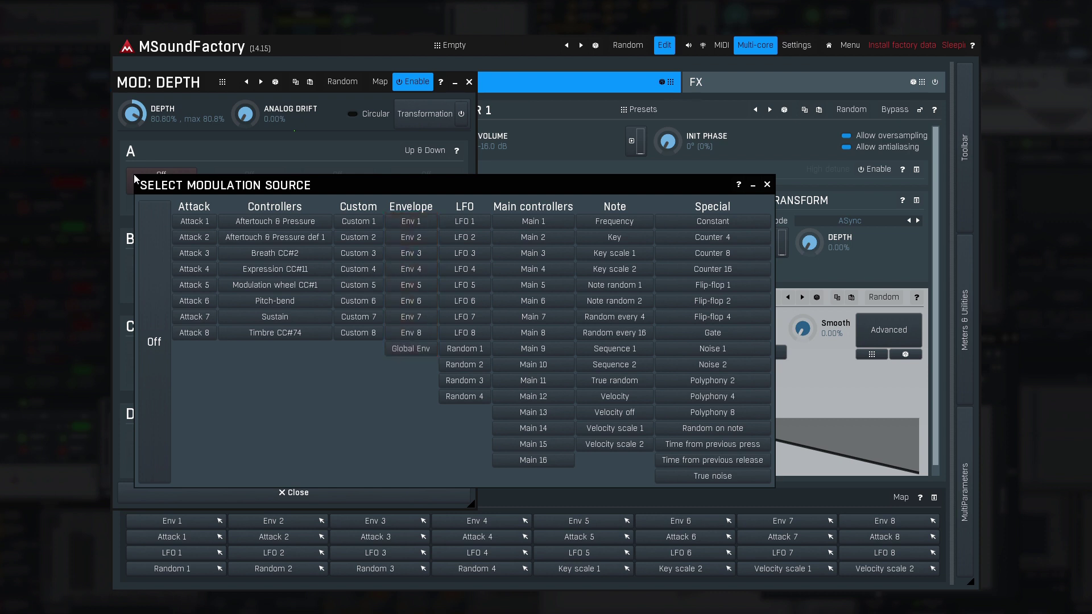
left_click(400, 350)
left_click(318, 492)
Assign Velocity as the modulation source for the oscillator's ASync transform depth and play the note sequence.
left_click(278, 113)
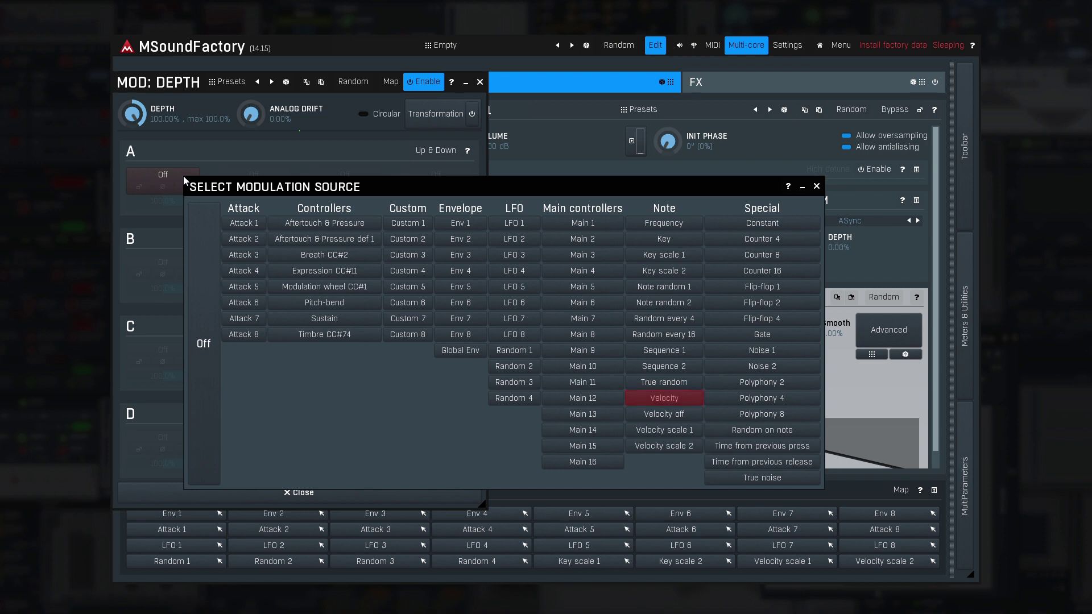
left_click(650, 401)
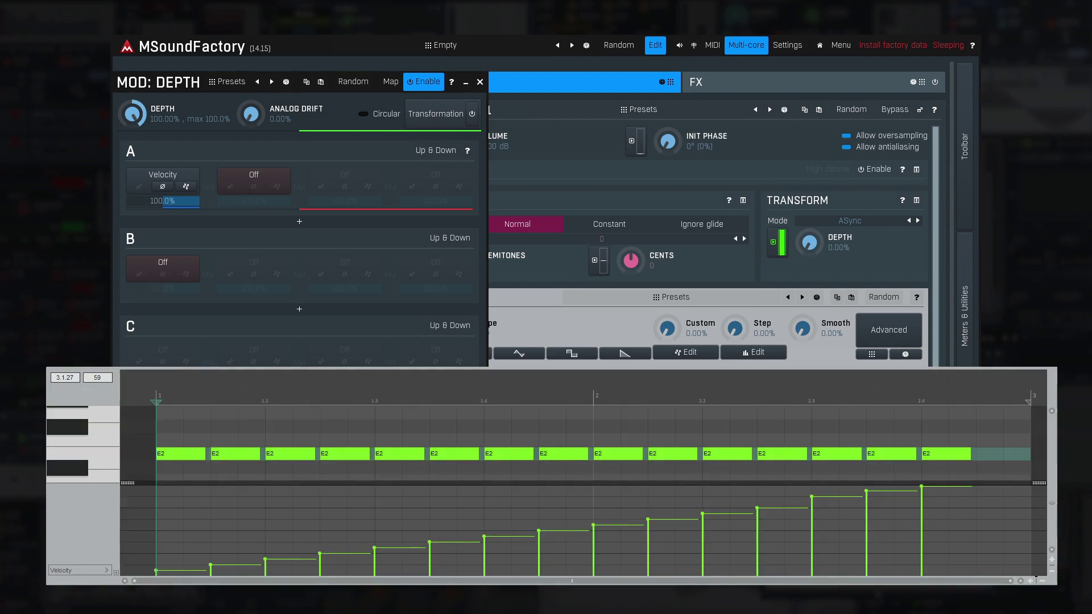
key("space")
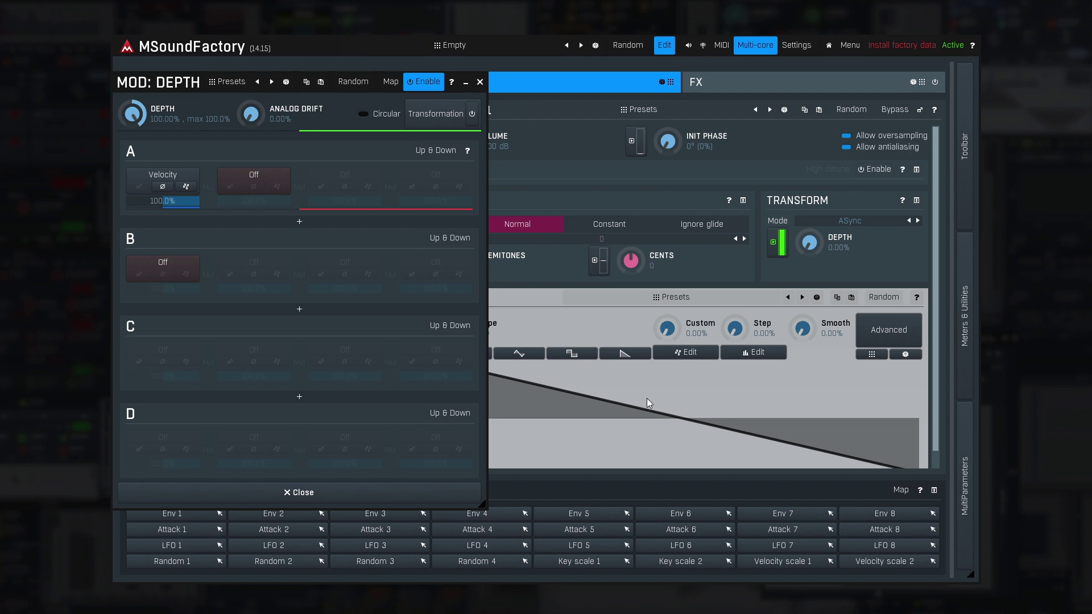
Assign Key as the modulation source for the oscillator's Mirror smooth transform depth.
left_click(183, 176)
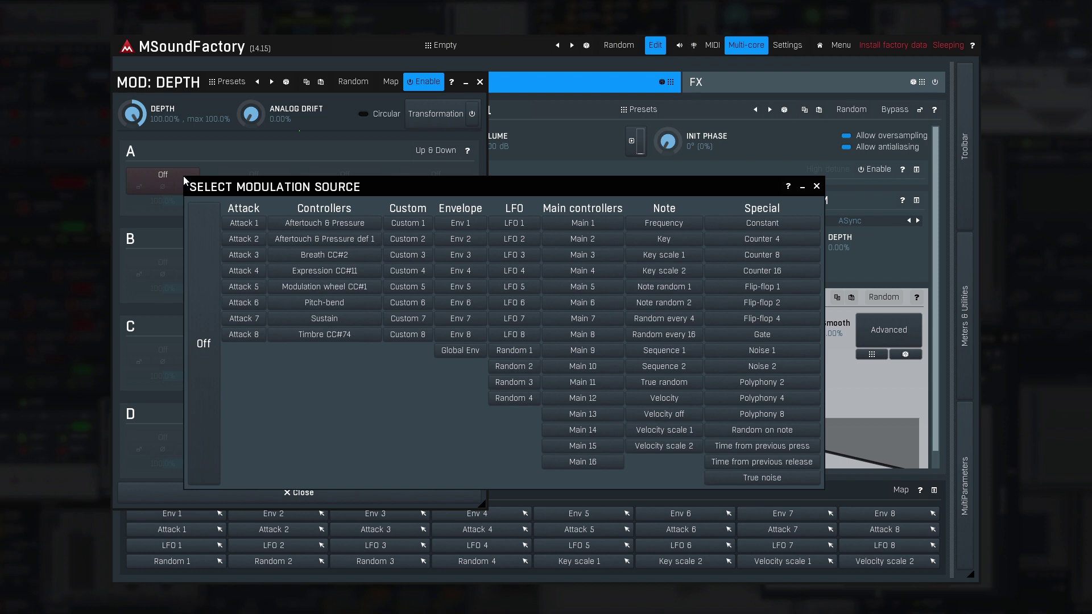
left_click_drag(183, 176, 183, 173)
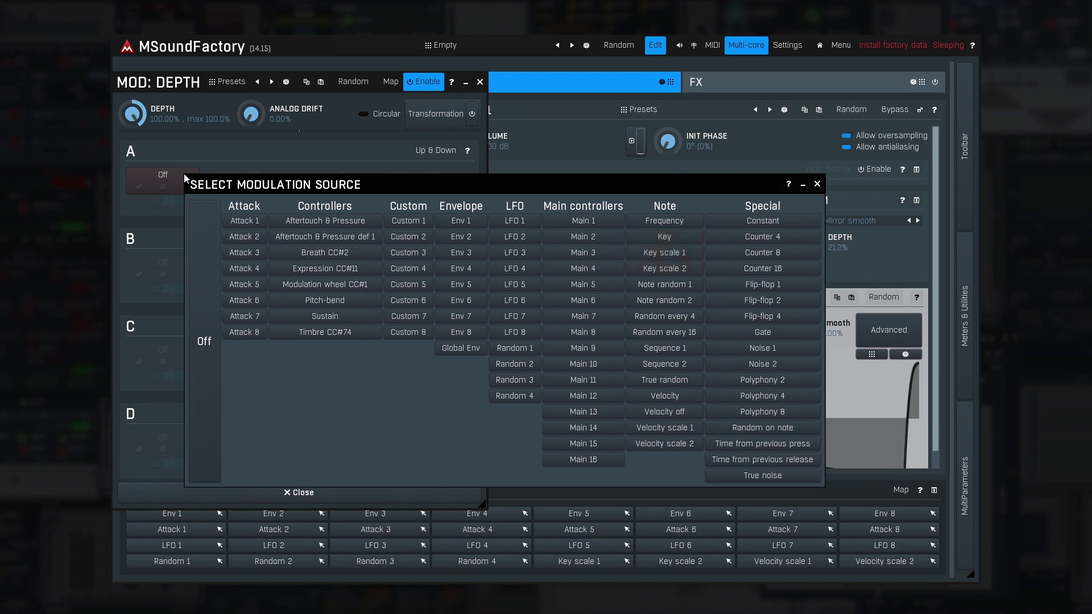
left_click(653, 234)
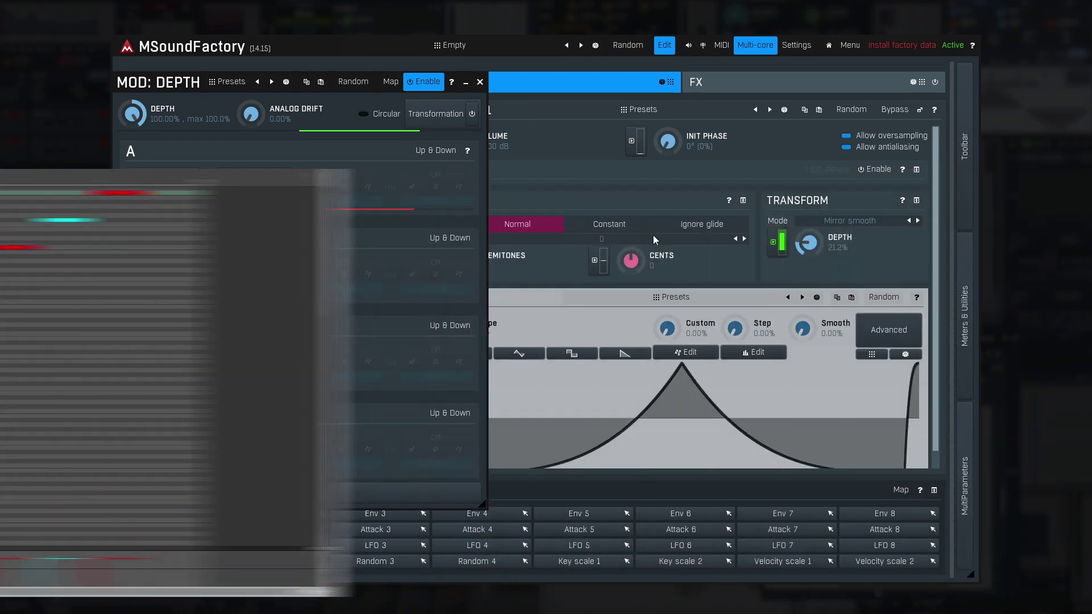
Assign Note random 1 as the modulation source for the Semitones parameter of Oscillator 1.
left_click(184, 174)
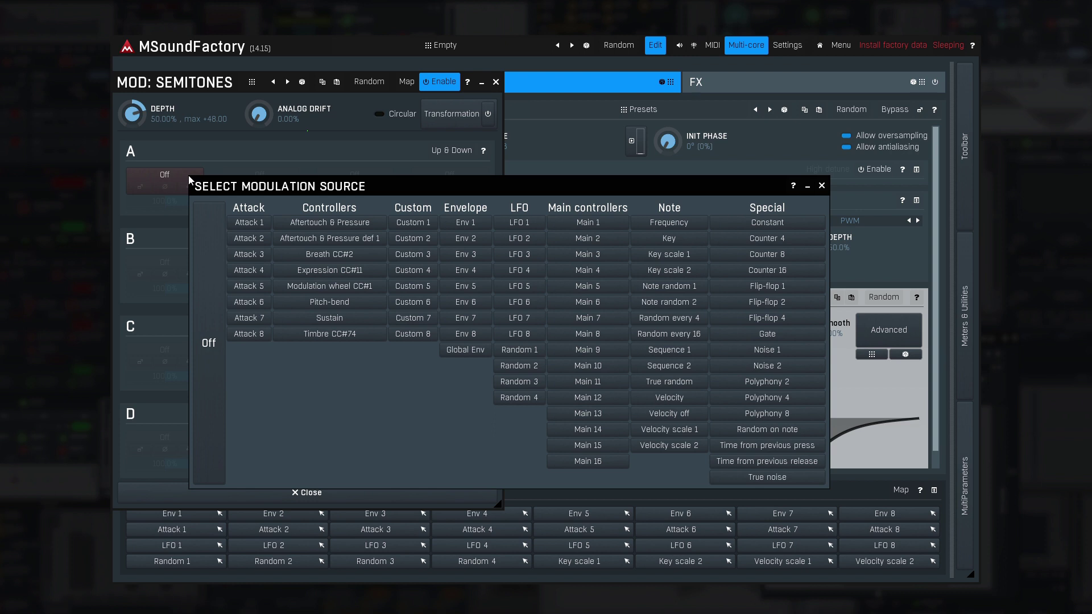
key("Escape")
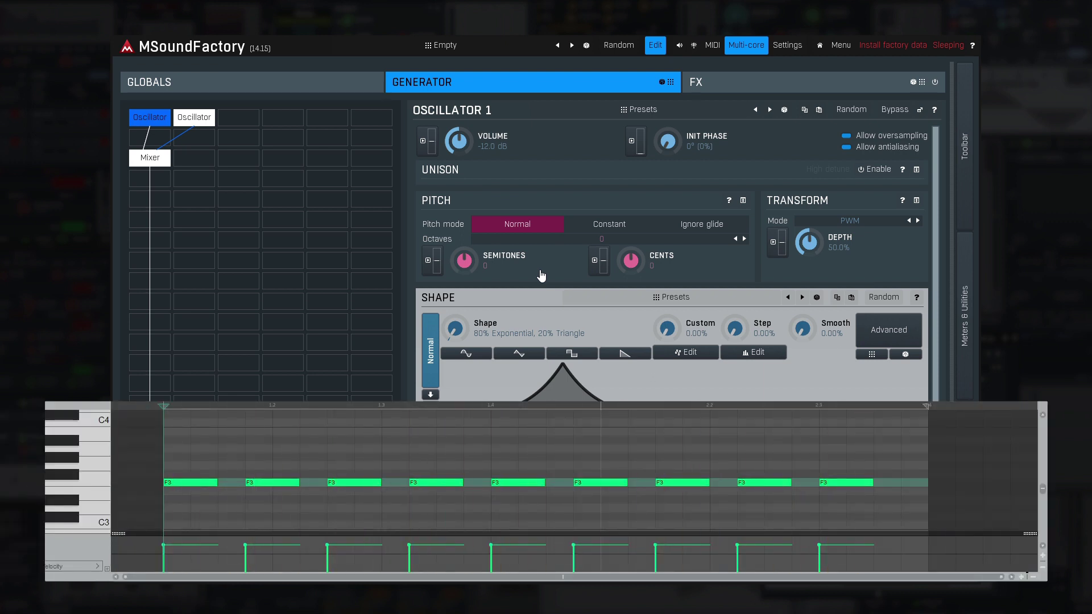
left_click(428, 260)
left_click(182, 178)
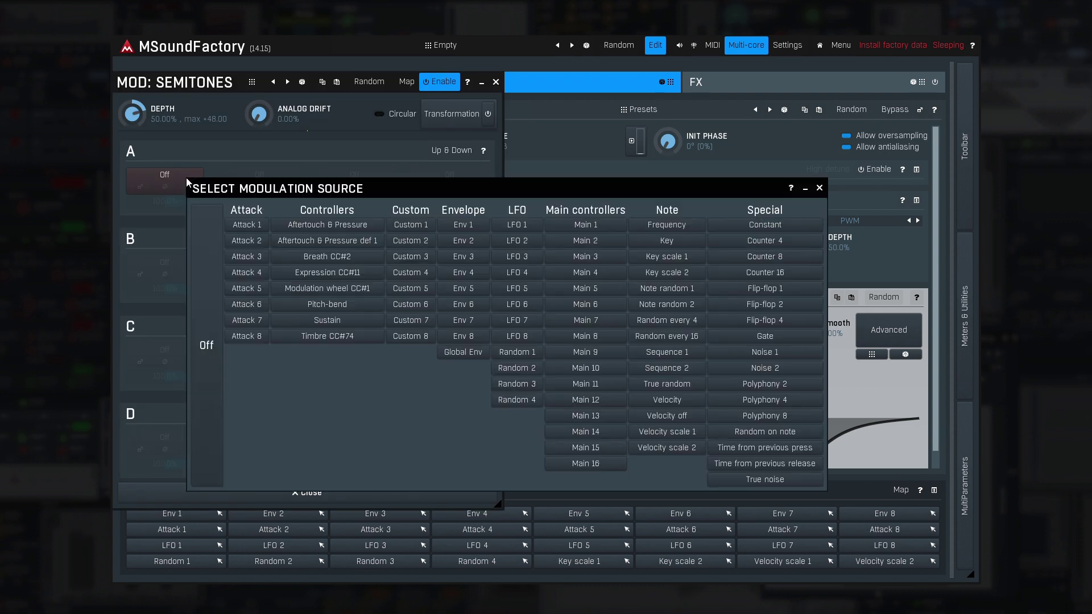
left_click(660, 288)
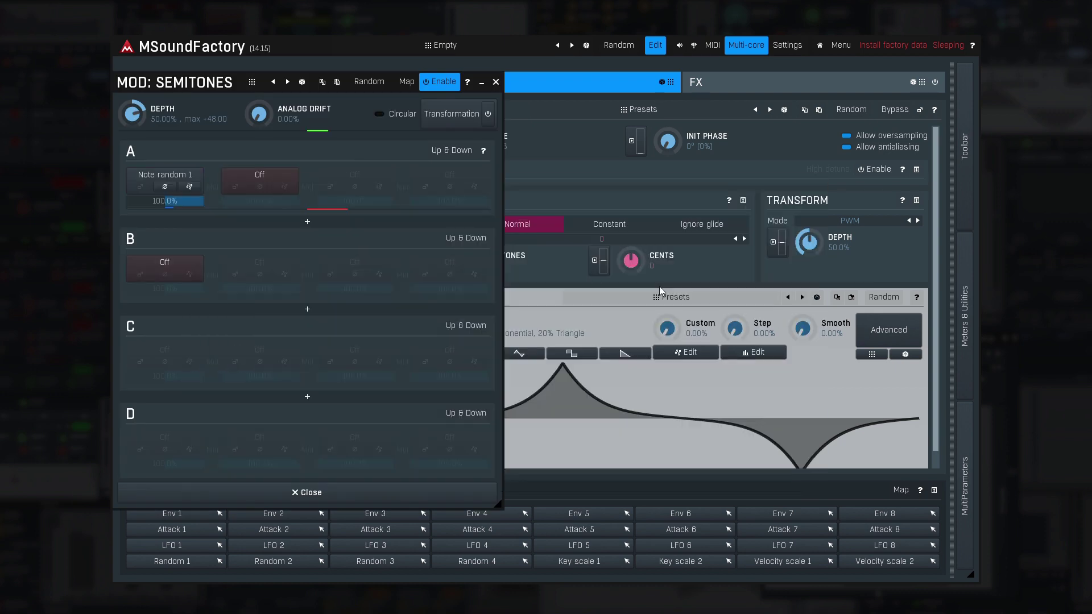
left_click(419, 494)
Assign Note random 1 as the modulation source for the Semitones parameter of Oscillator 2.
left_click(198, 121)
left_click(428, 260)
left_click(182, 180)
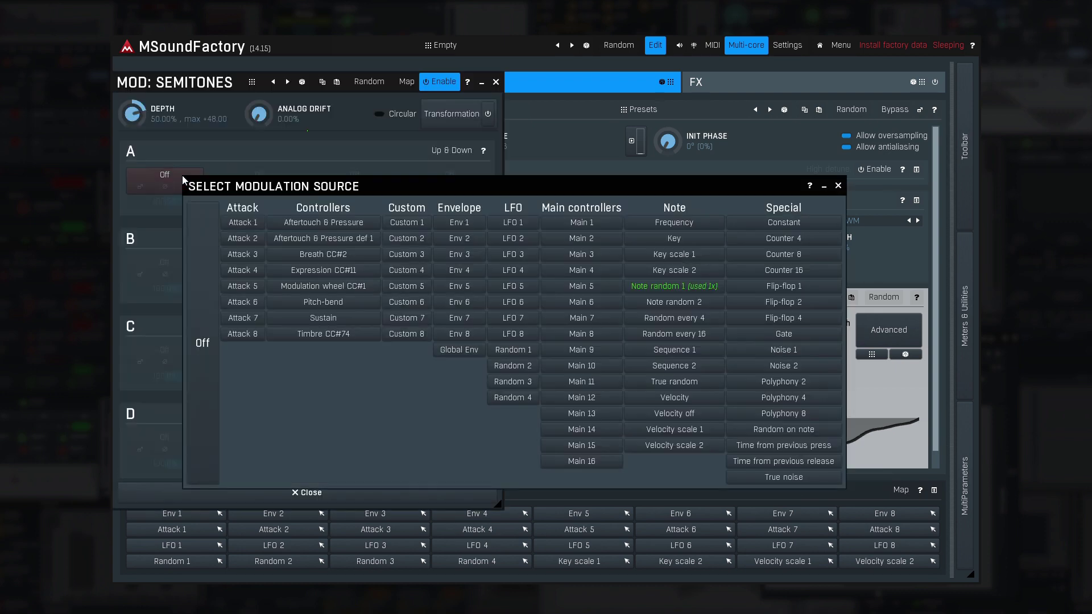
left_click(650, 287)
left_click(414, 493)
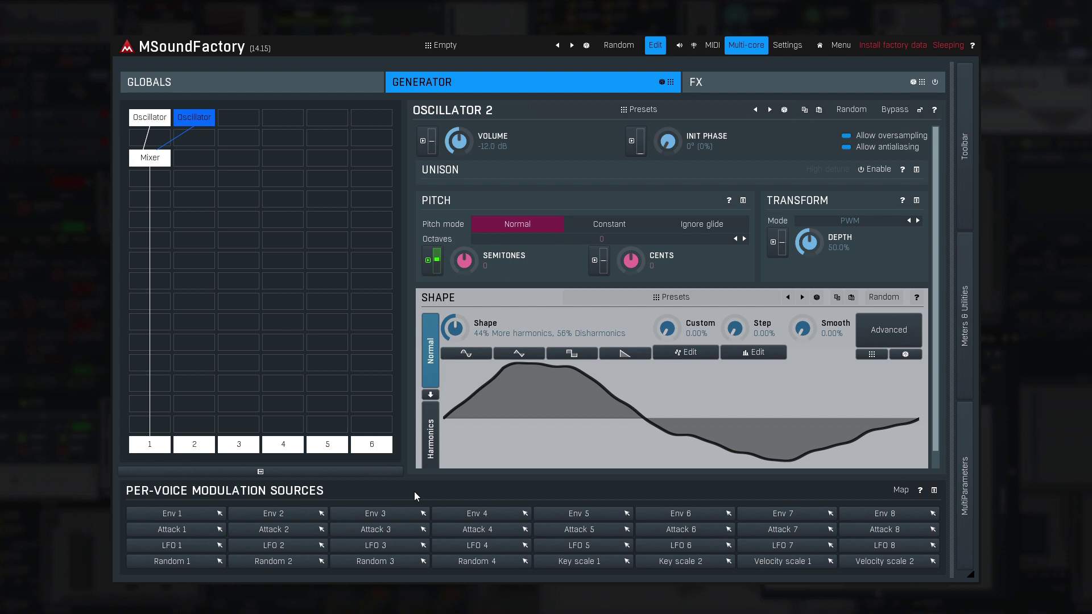
Change the Semitones modulation source of Oscillator 1 to True random.
left_click(149, 117)
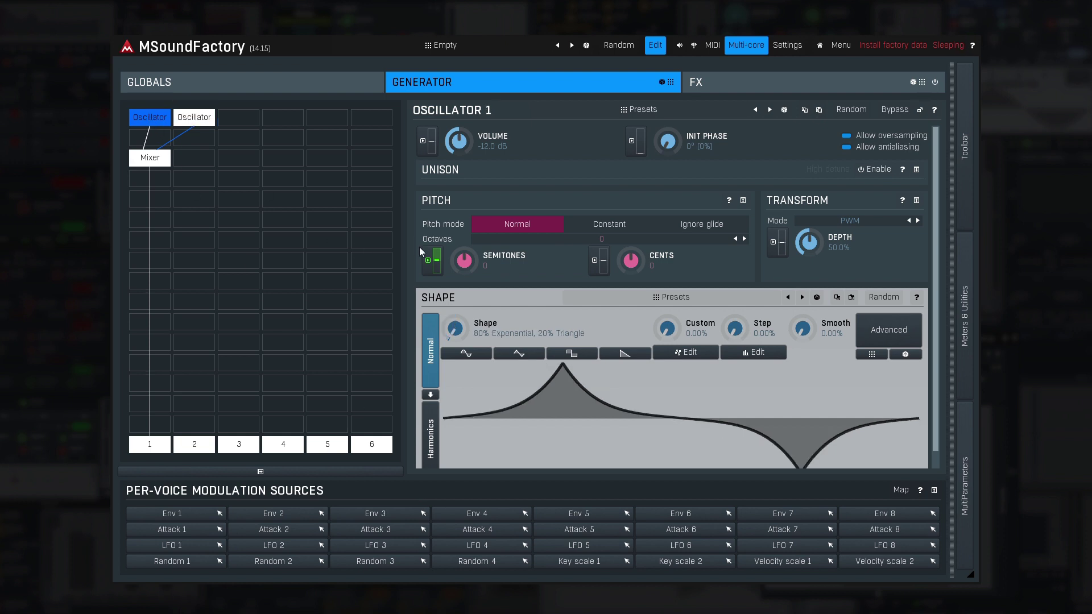
left_click(430, 261)
left_click(186, 176)
left_click(531, 342)
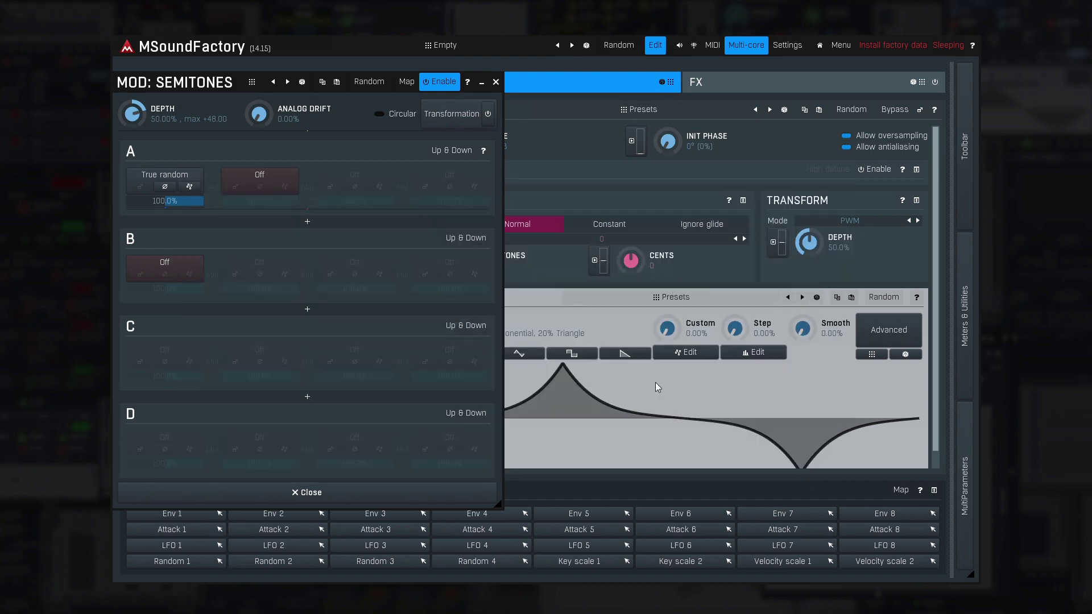
left_click(429, 498)
Change the Semitones modulation source of Oscillator 2 to True random and play the note sequence.
left_click(194, 119)
left_click(426, 255)
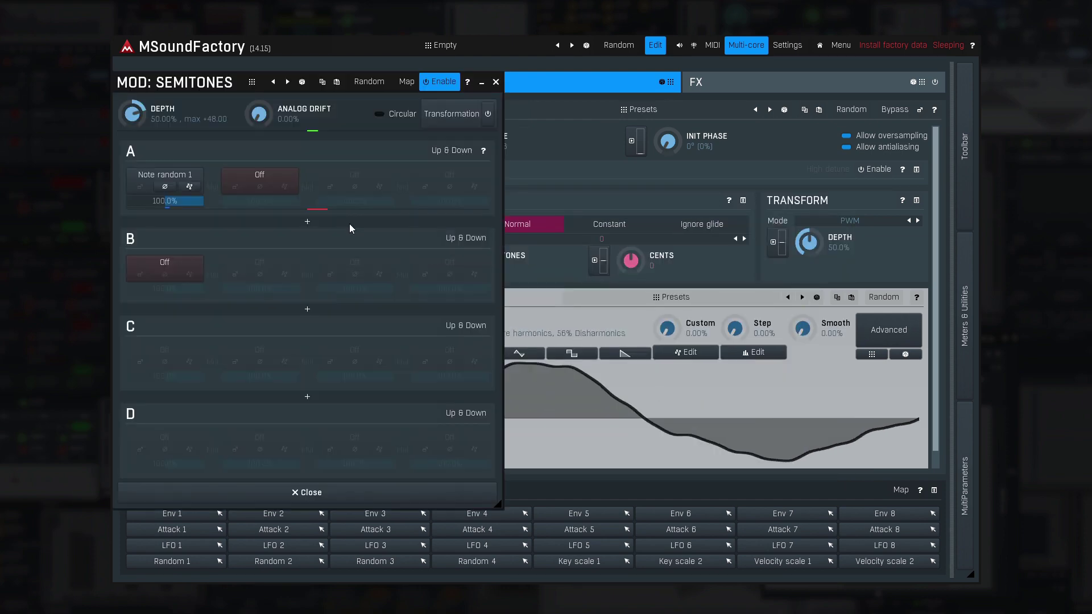
left_click(183, 176)
left_click(649, 379)
left_click(438, 490)
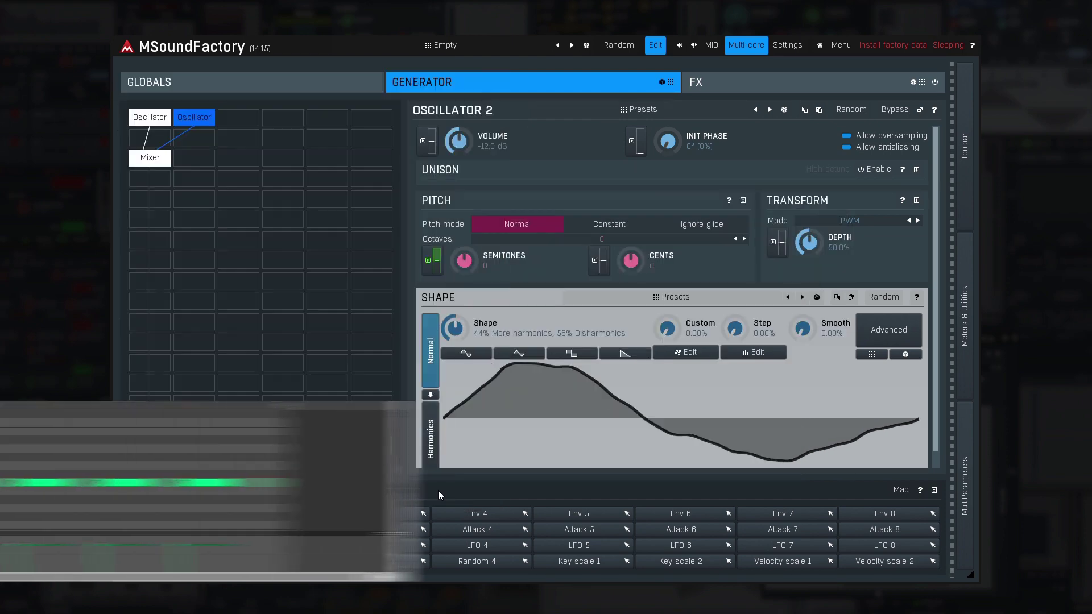
key("space")
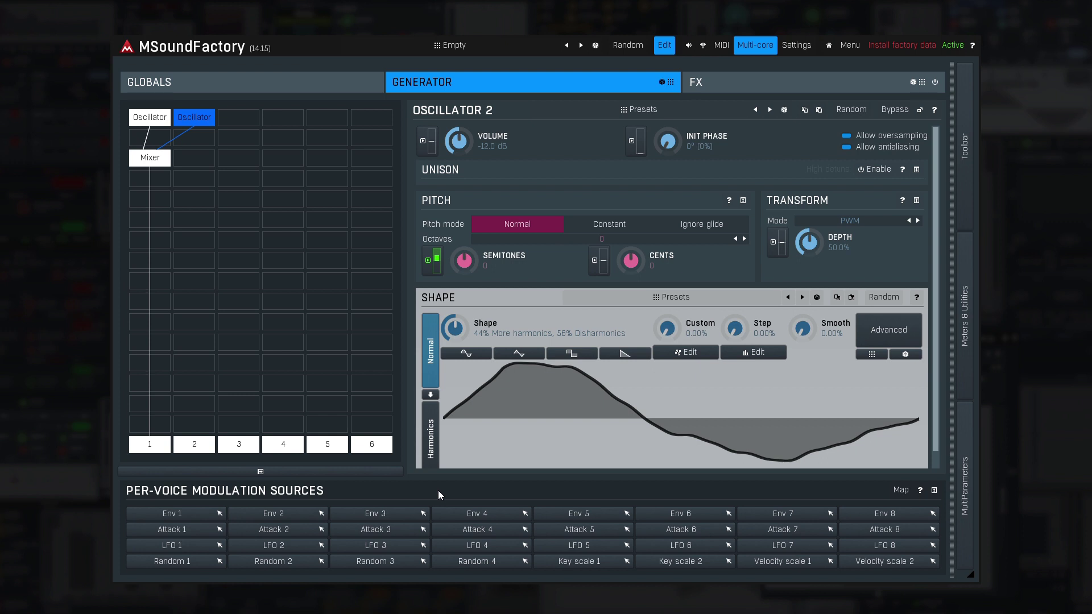
Assign Random every 4 as the modulation source for the oscillator's Semitones parameter and play the note sequence.
left_click(142, 181)
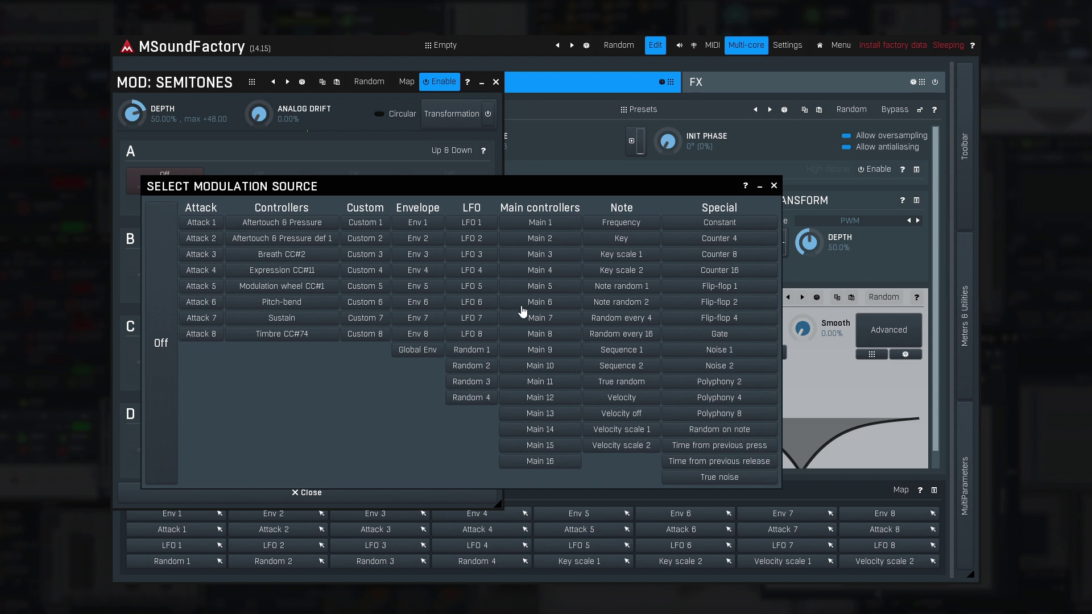
left_click(610, 319)
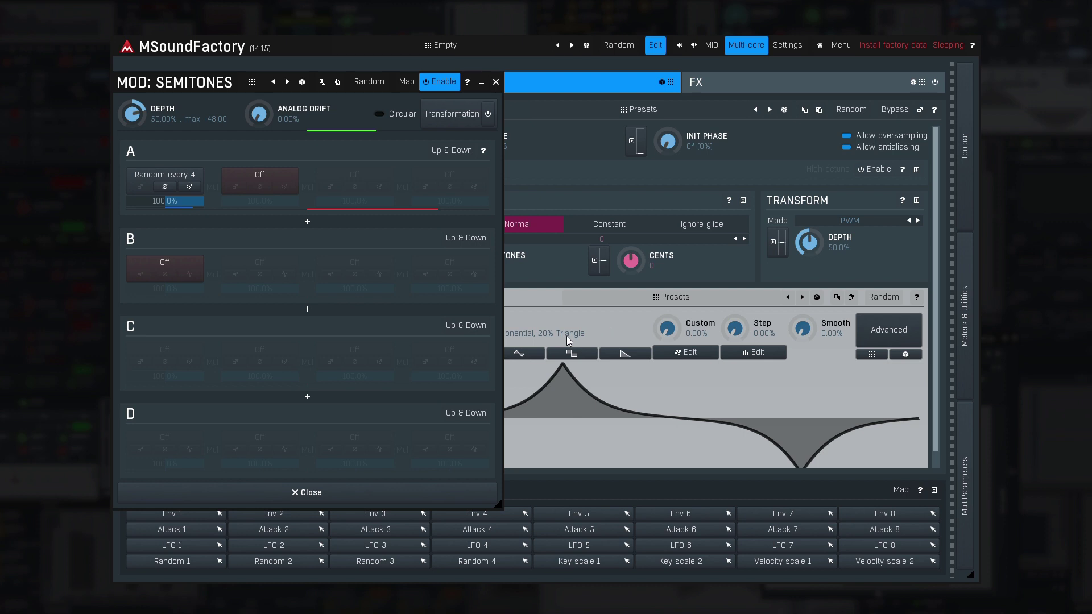
left_click(331, 492)
key("space")
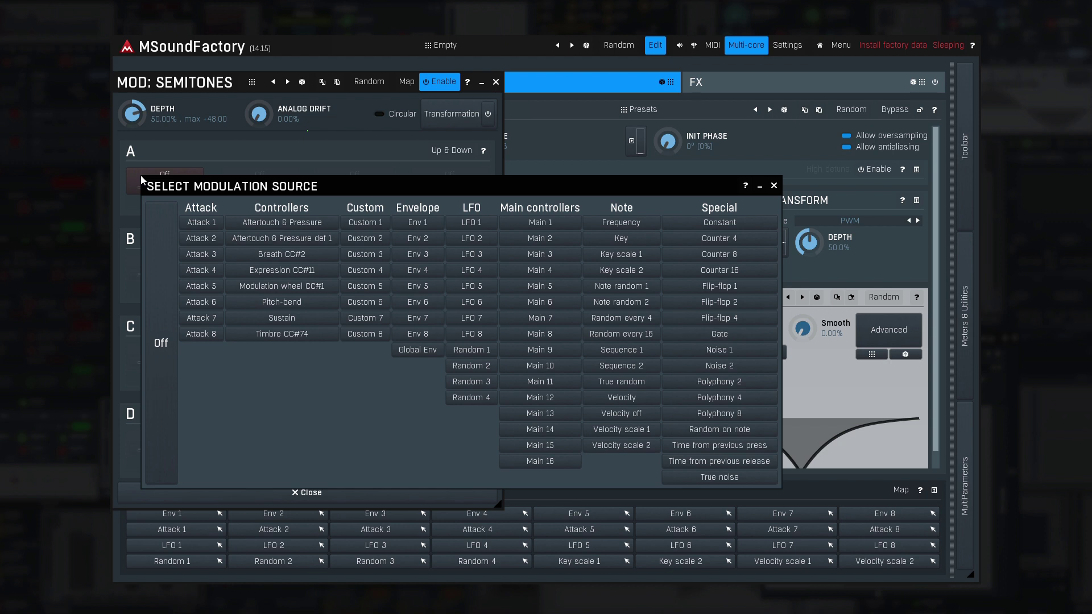
Assign Counter 4 as the modulation source for the oscillator's Semitones parameter and play the note sequence.
left_click_drag(141, 177, 159, 193)
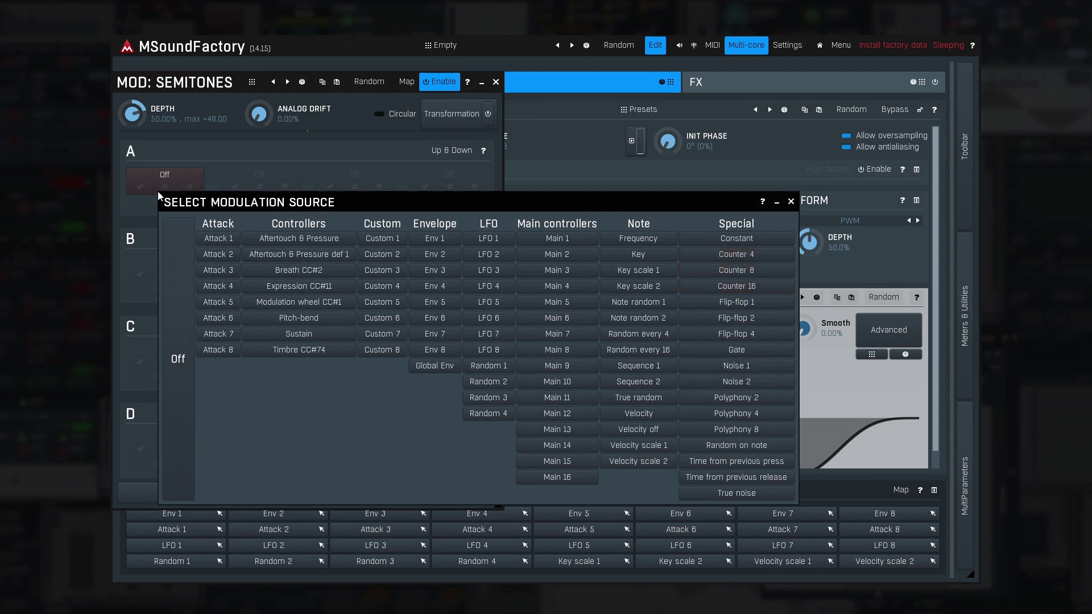
left_click(702, 256)
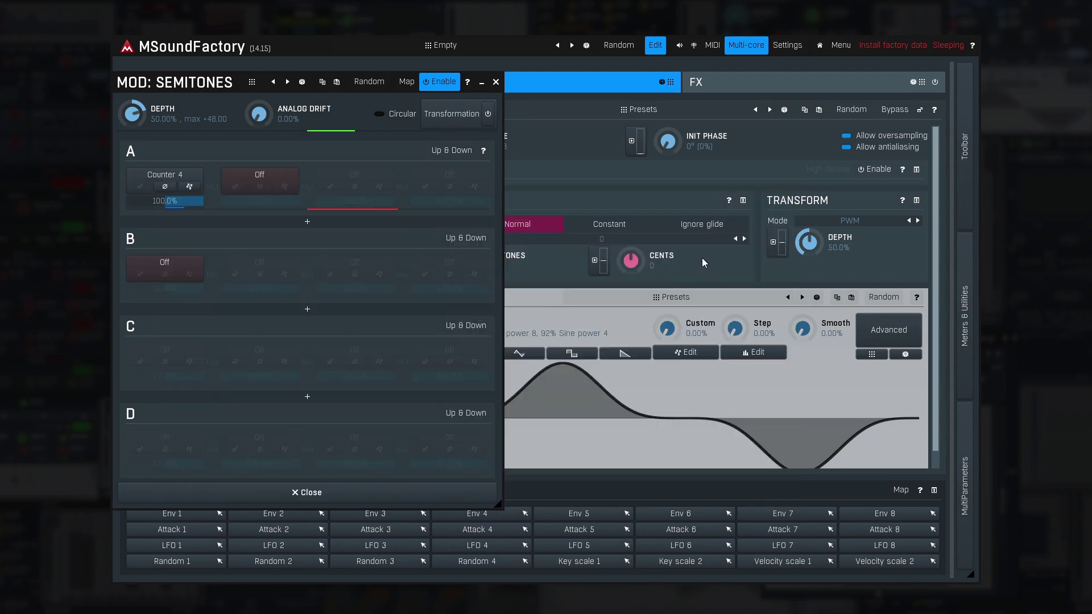
left_click(373, 498)
key("space")
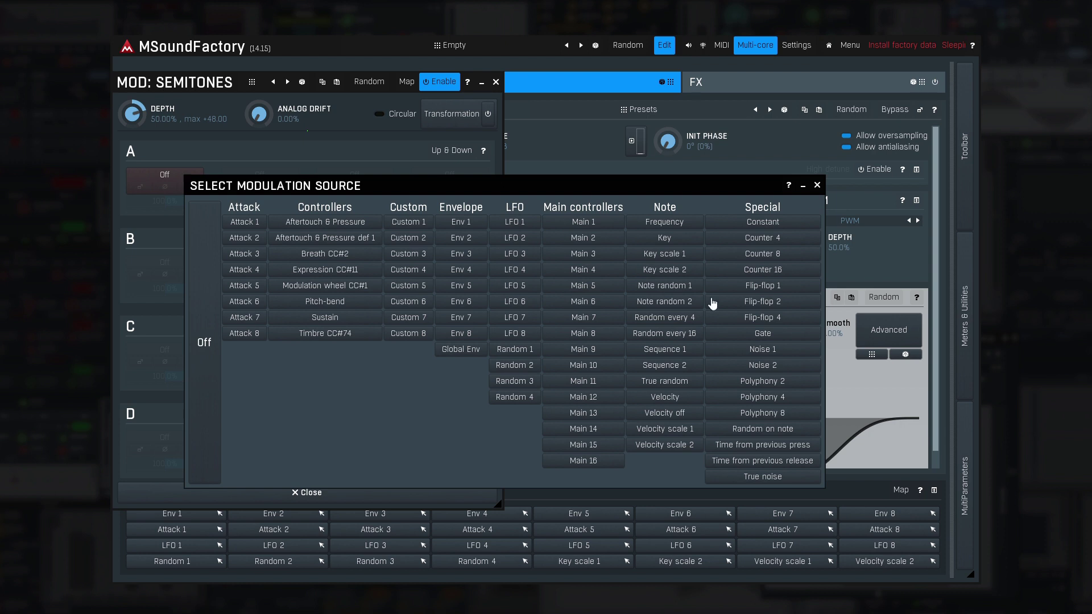
Assign Flip-flop 2 as the modulation source for the oscillator's Semitones parameter and Gate for its Transform Depth parameter.
left_click(763, 301)
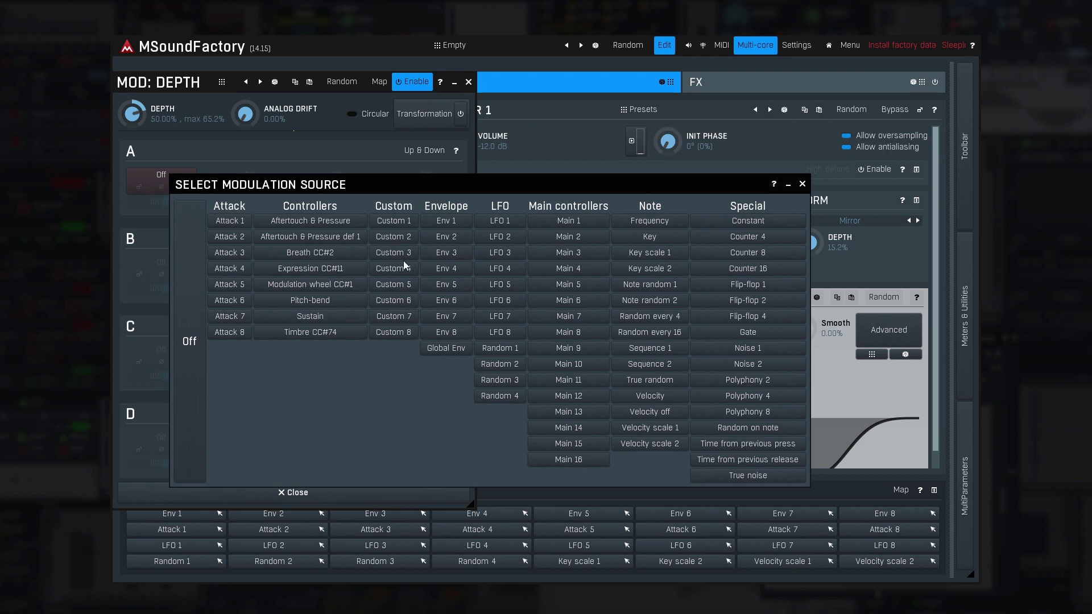
left_click(733, 335)
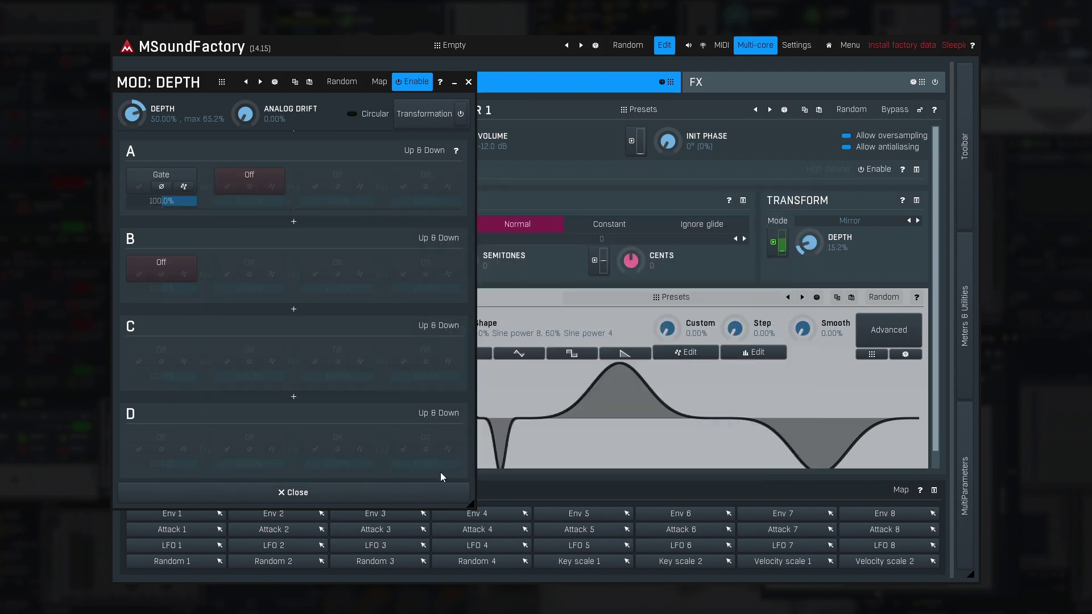
left_click(425, 492)
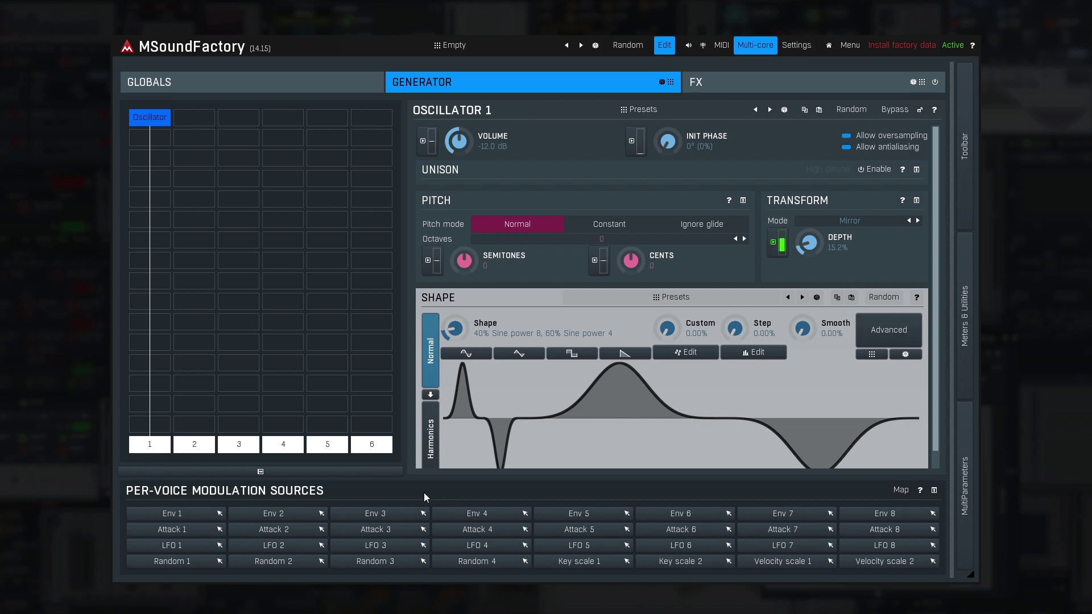
Assign Noise 1 as the modulation source for the oscillator's Semitones parameter.
left_click(428, 260)
left_click(145, 175)
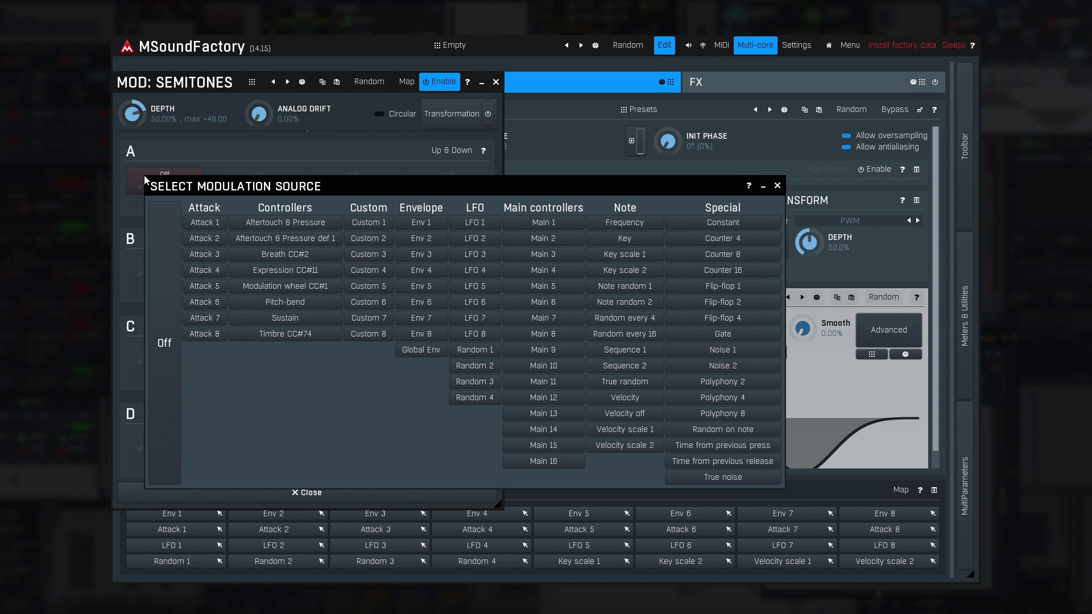
left_click(683, 351)
left_click(444, 493)
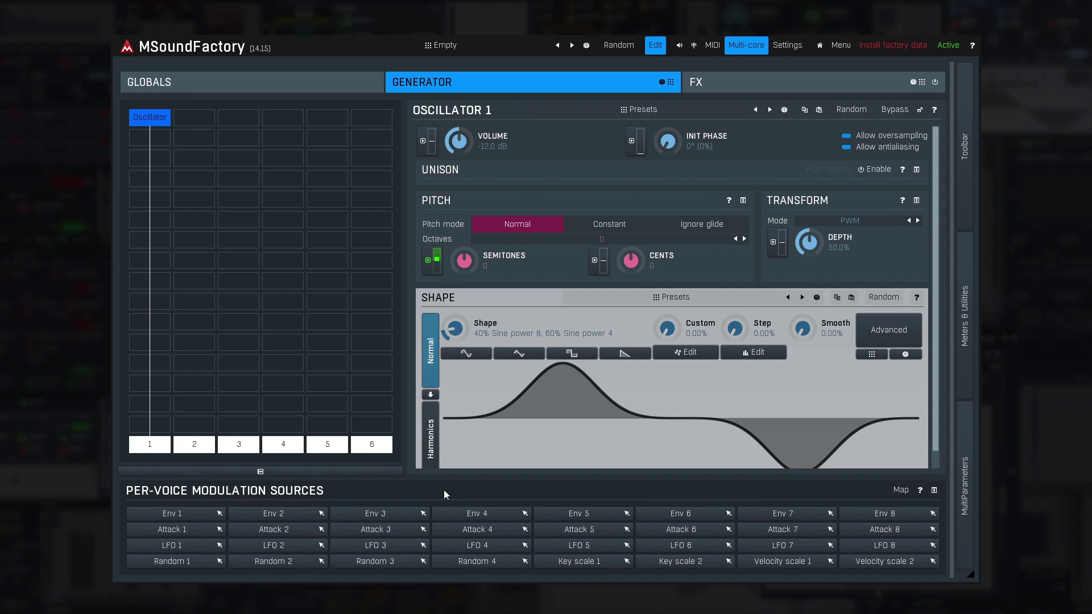
Assign Polyphony 4 as the modulation source for the oscillator's Transform Depth parameter.
left_click(161, 174)
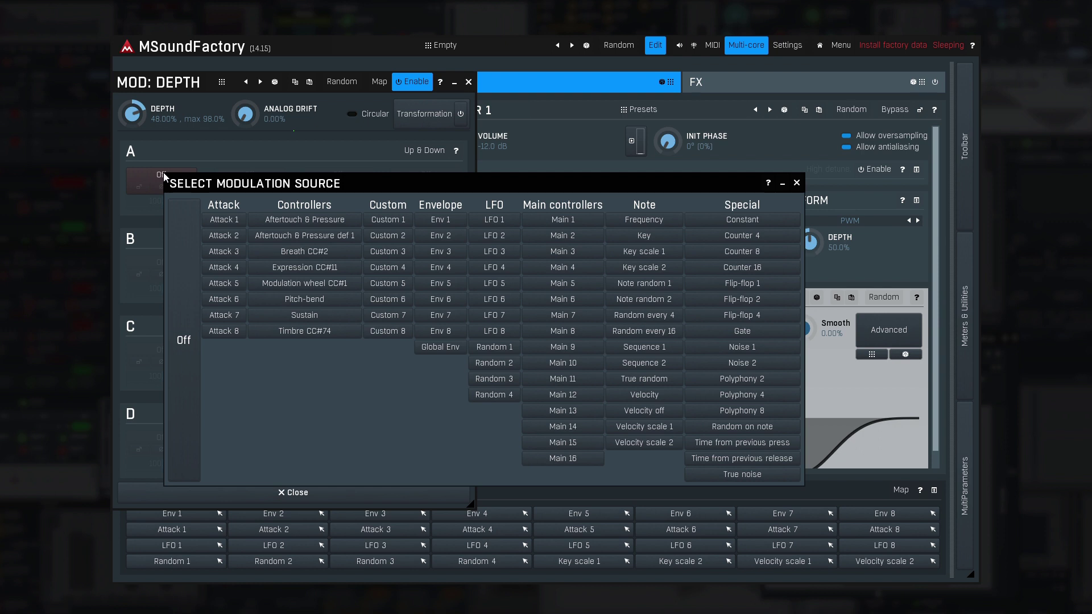
left_click(700, 394)
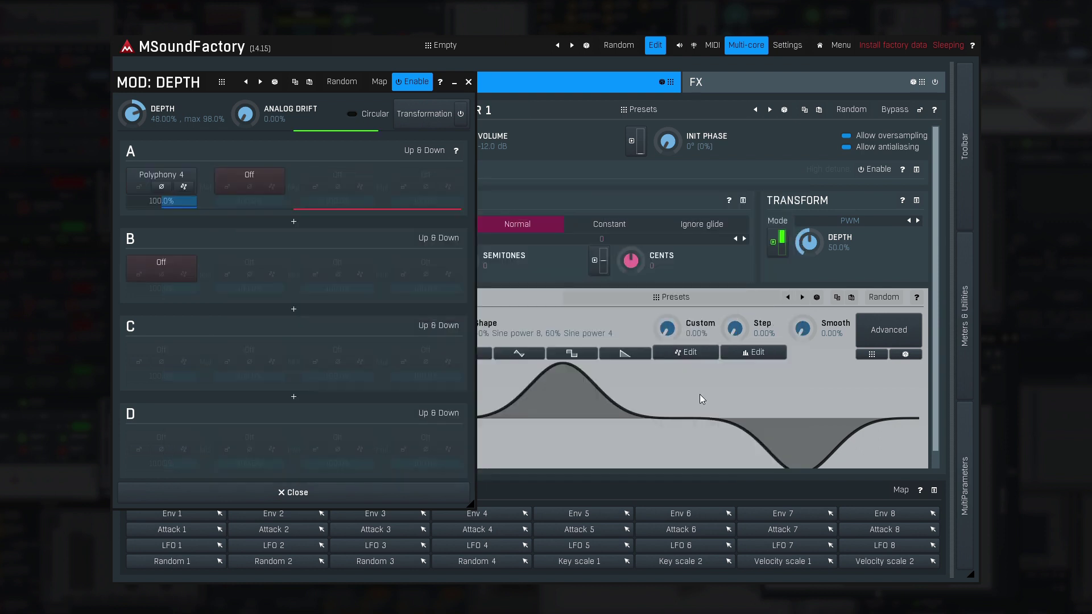
left_click(391, 490)
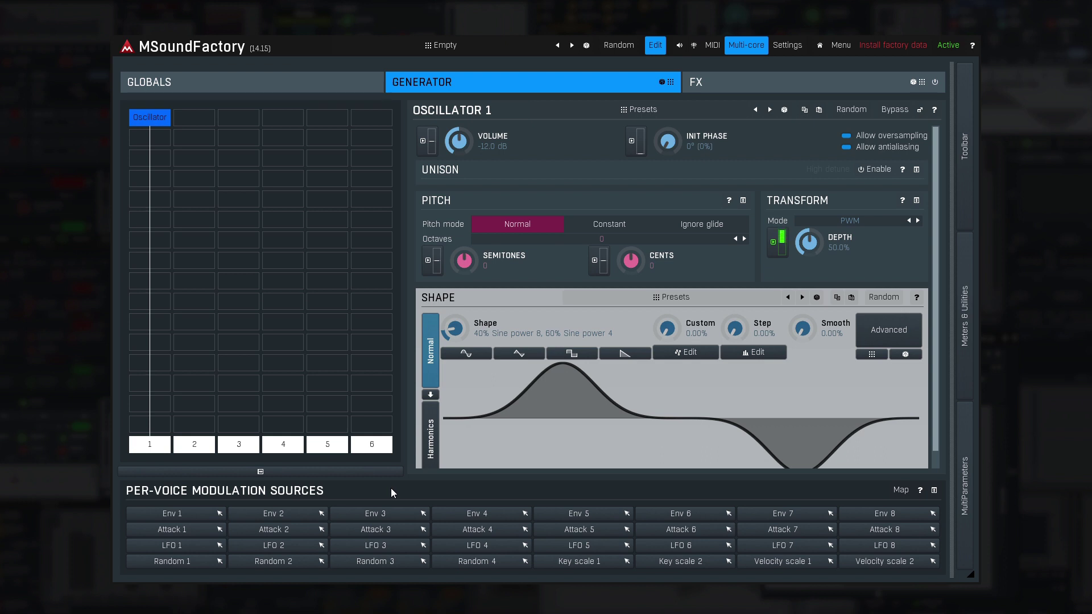
Assign Random on note as the modulation source for the oscillator's Transform Depth parameter.
left_click(162, 174)
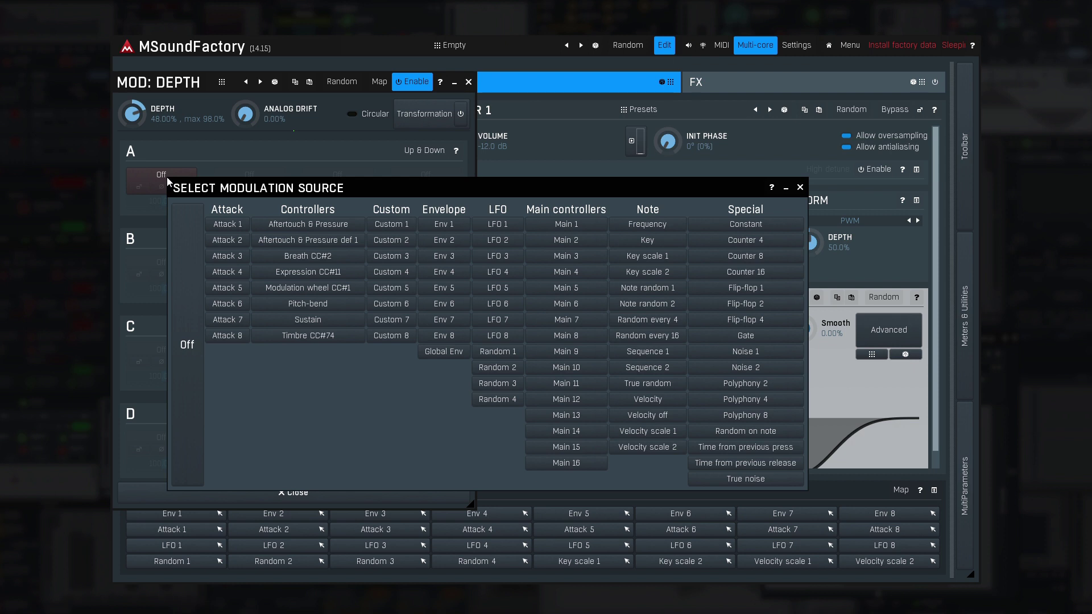
left_click(701, 434)
left_click(461, 495)
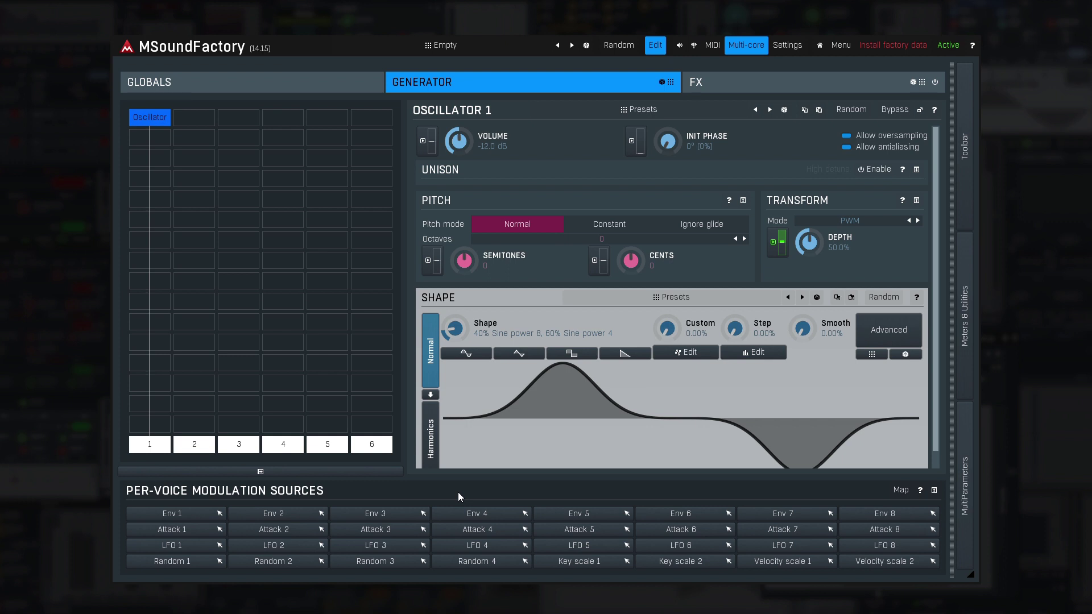
Assign Time from previous press as the modulation source for the oscillator's Semitones parameter and play the C4 note sequence.
left_click(428, 260)
left_click(151, 173)
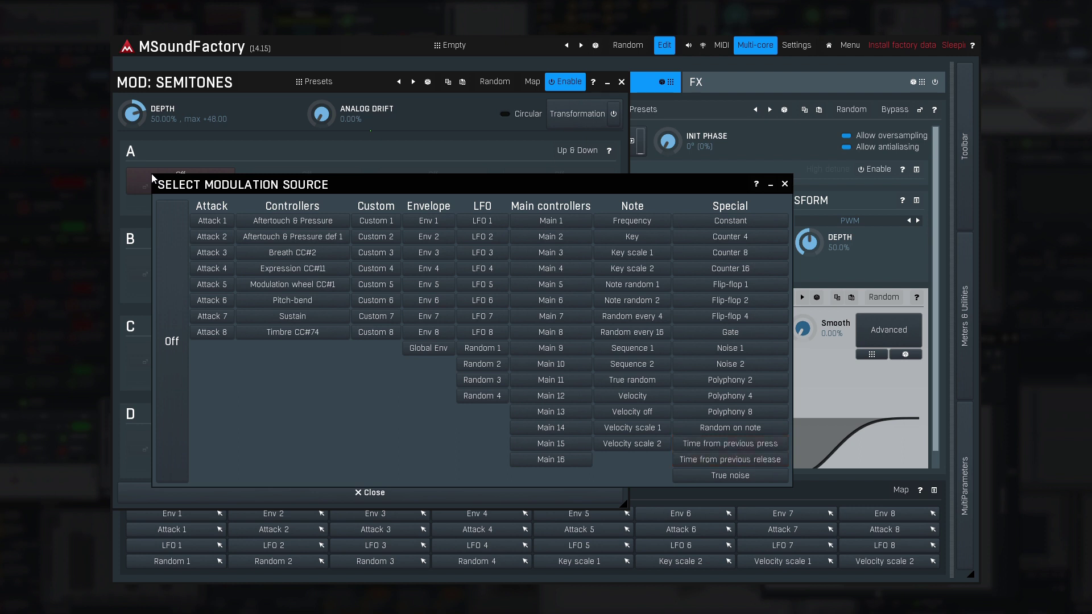
left_click(697, 445)
left_click(562, 495)
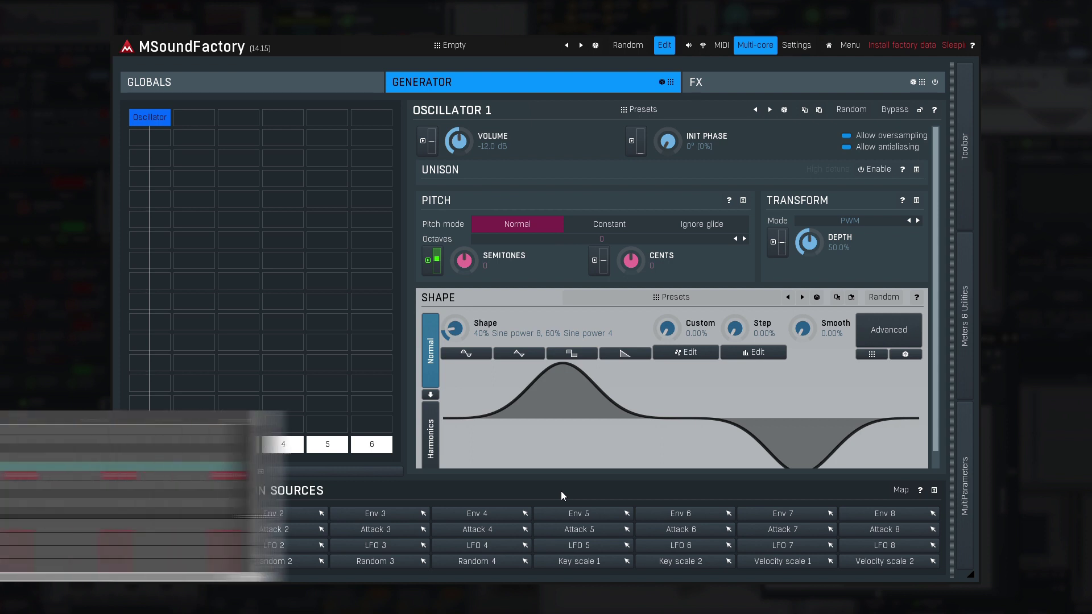
key("space")
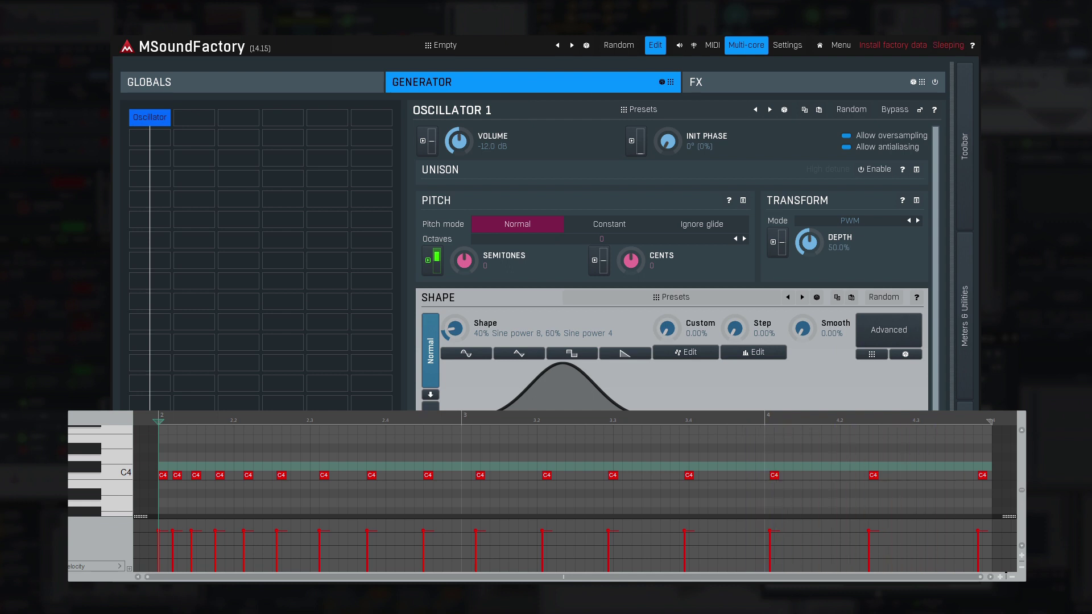
key("F7")
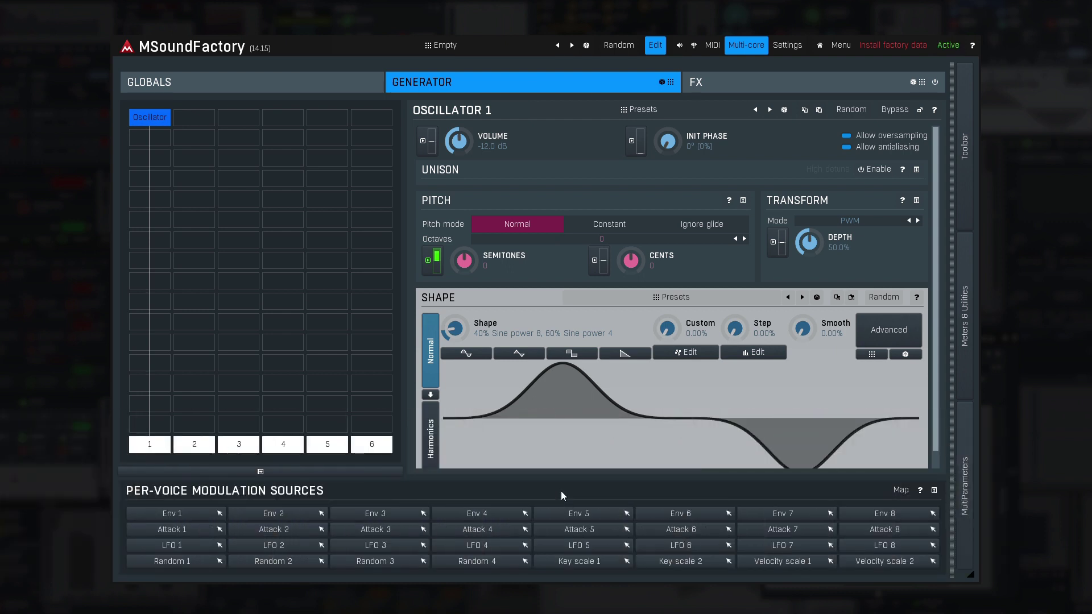